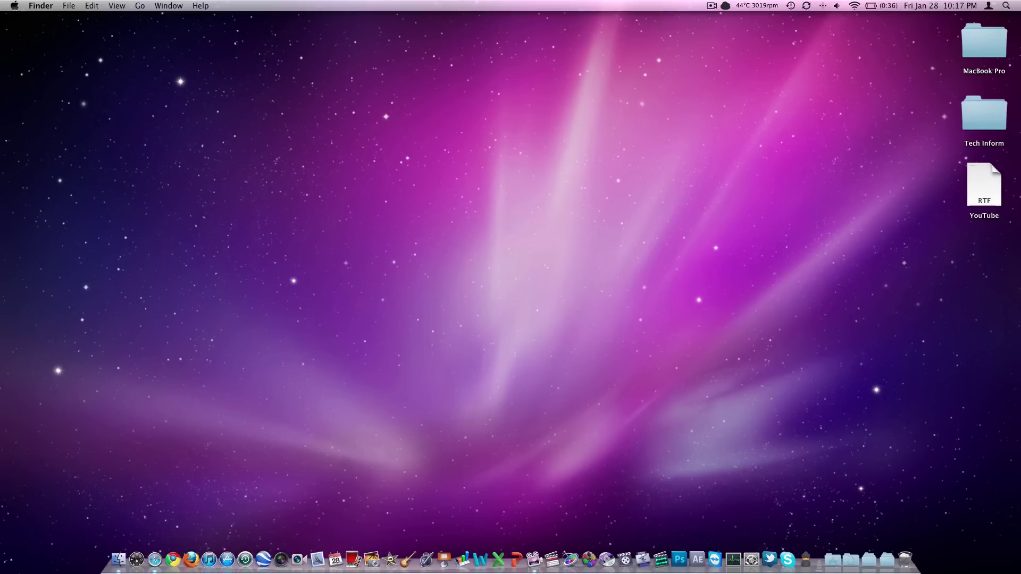
- Open Safari on the Apple website and search the site for 'microsoft deal'
left_click(155, 560)
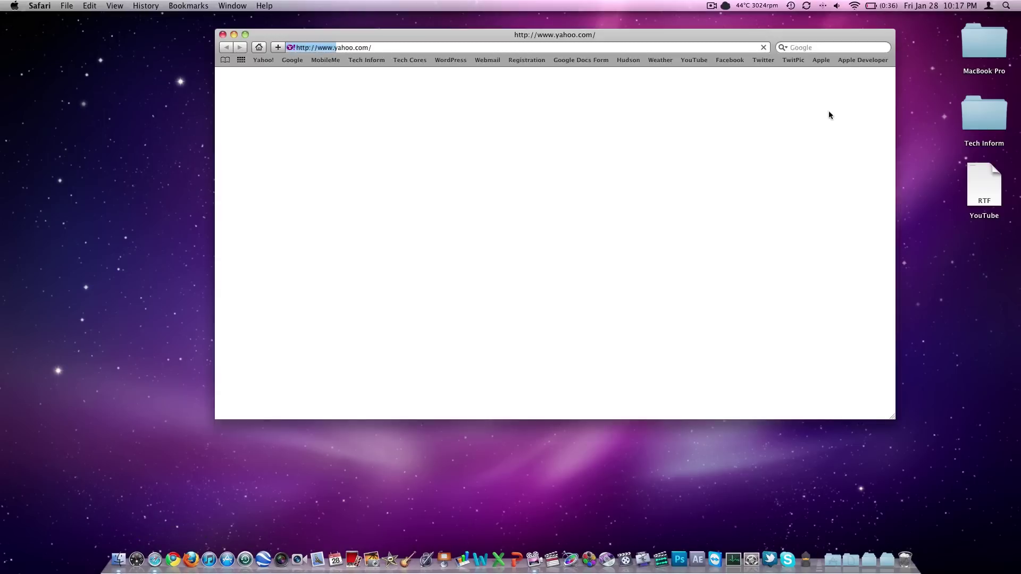
left_click(827, 59)
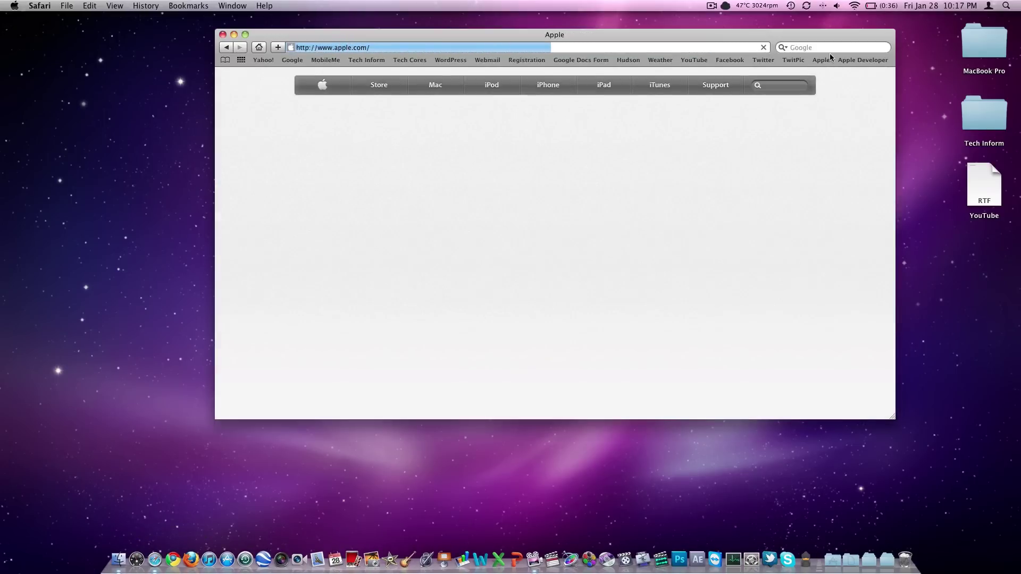
left_click(771, 87)
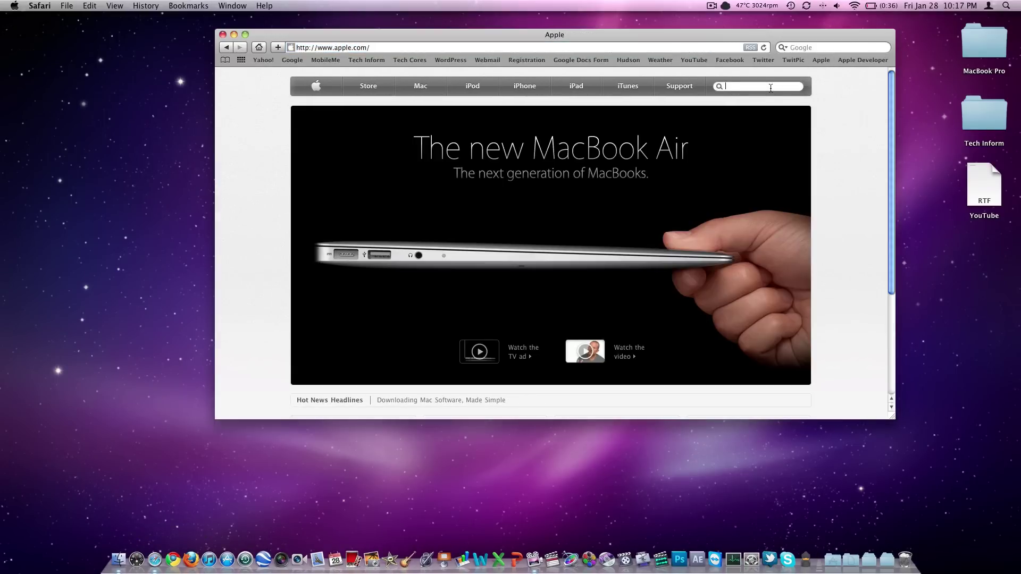
type("microsoft deal")
key("Return")
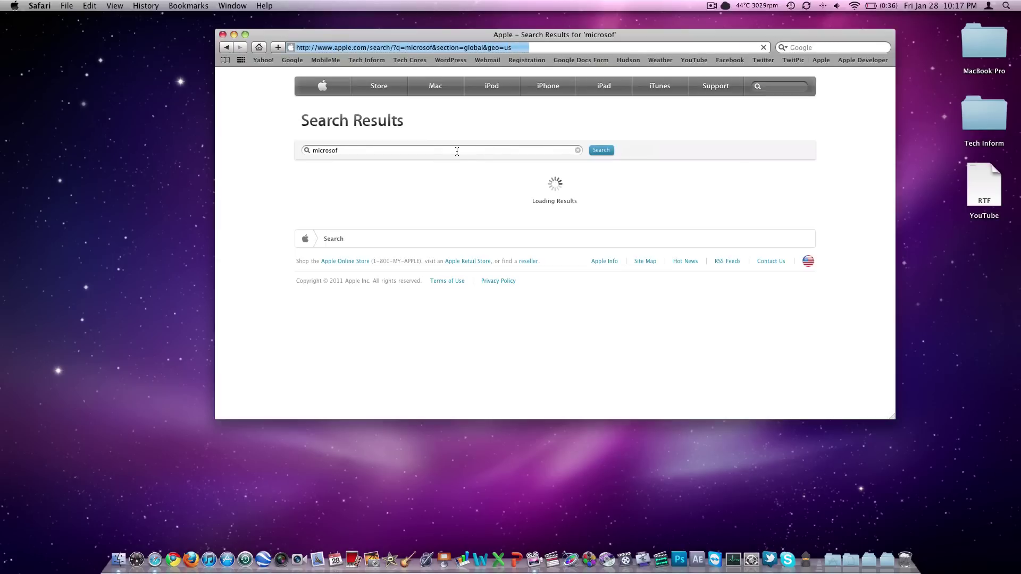
- Re-run the search as 'microsoft office', view the iWork result, then return to the results
key("BackSpace")
key("BackSpace")
key("BackSpace")
key("BackSpace")
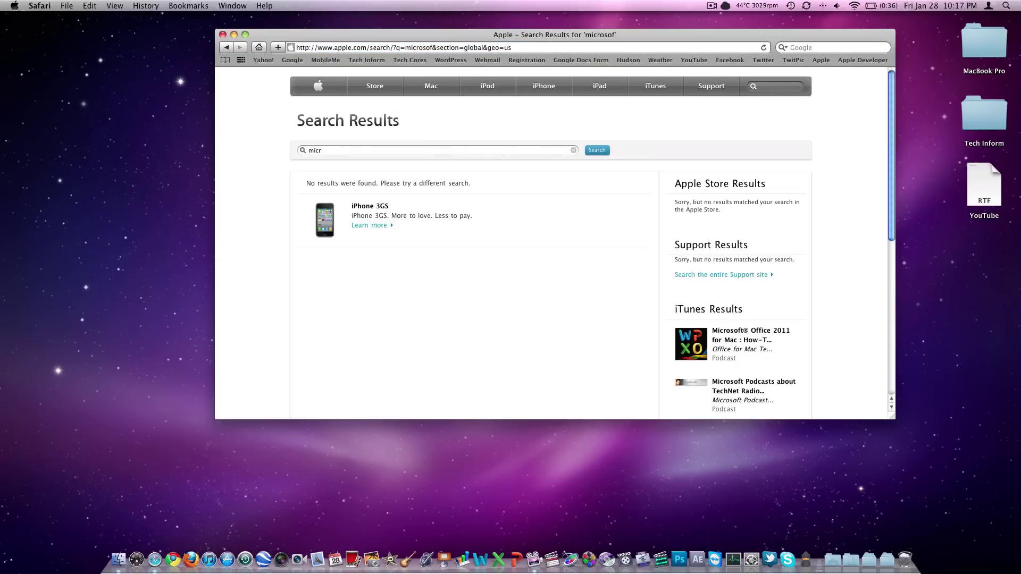
type("osf")
type("oft office")
key("Return")
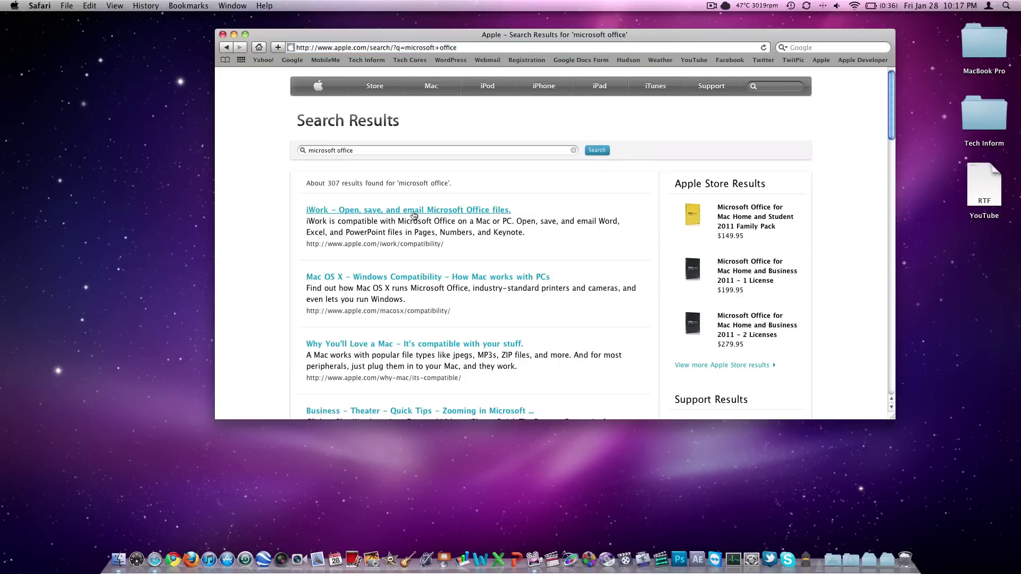
left_click(413, 213)
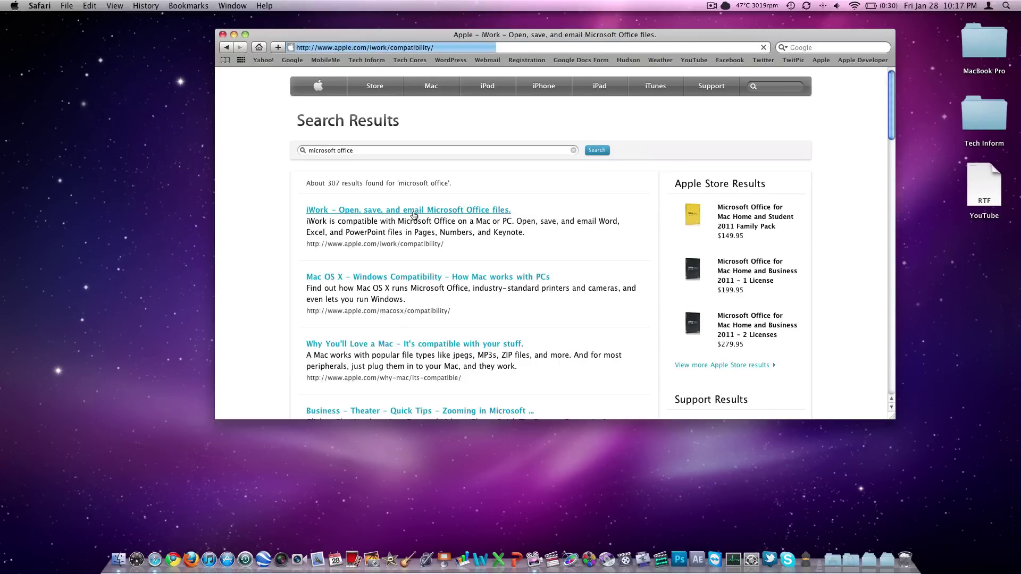
key("super+bracketleft")
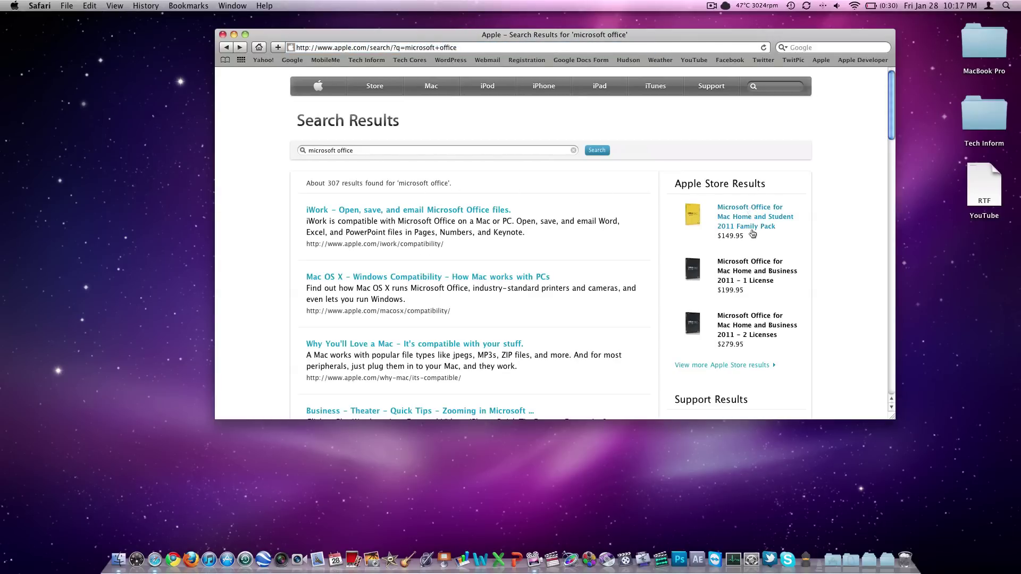
- Open the Office for Mac Home and Business 2011 store page and select the 2 Licenses version at $279.95
left_click(751, 266)
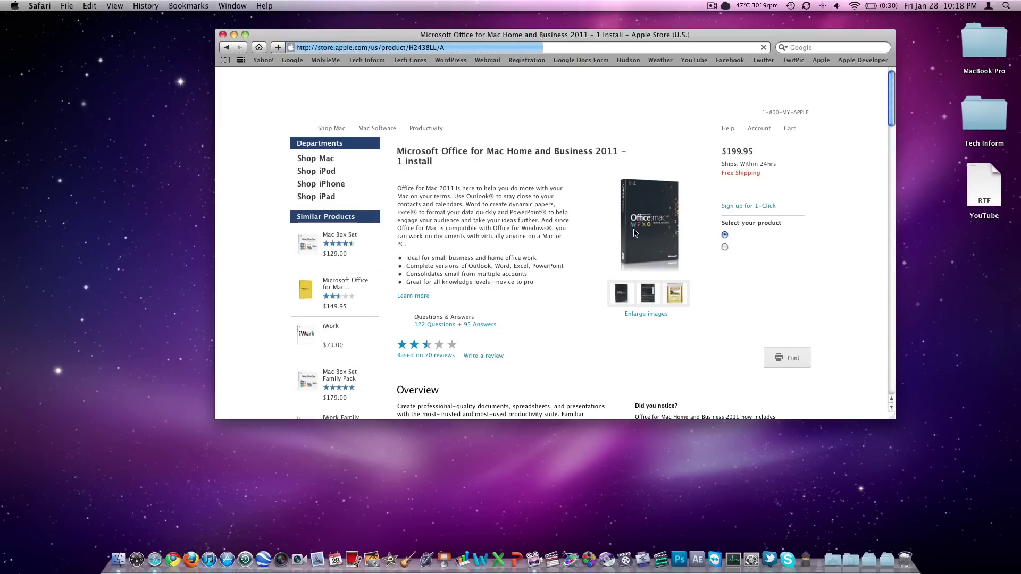
scroll(641, 232, "down", 5)
mouse_move(759, 128)
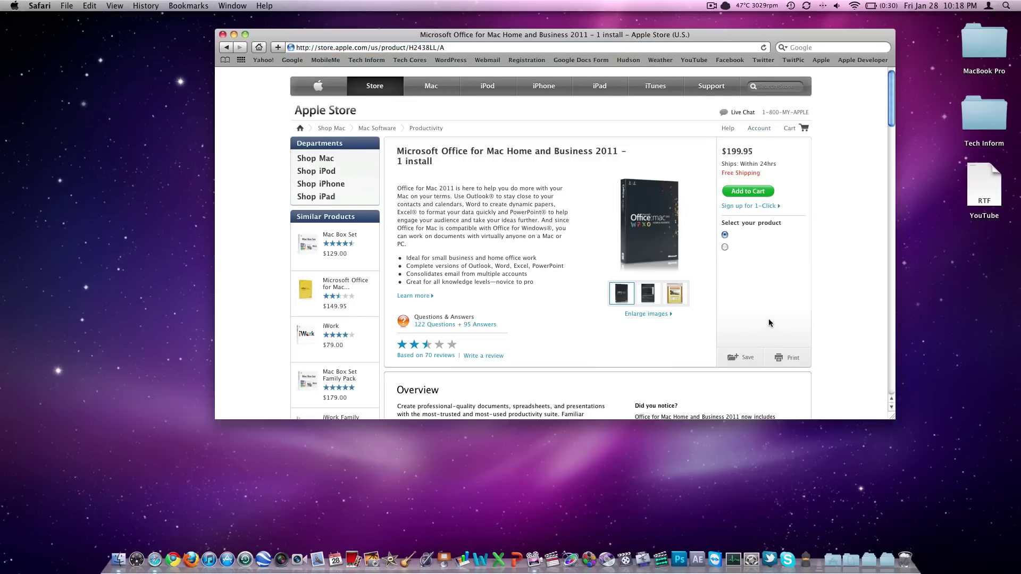
left_click(725, 247)
left_click(725, 235)
left_click(724, 247)
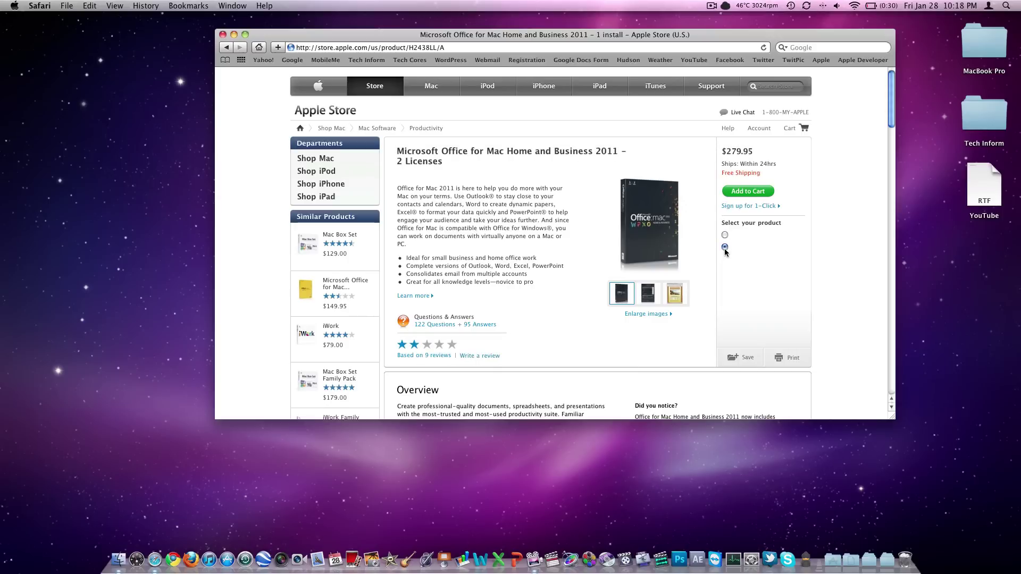
left_click_drag(438, 151, 410, 153)
left_click(414, 159)
- Close the Safari window, launch Word, and scroll through the Word Document Gallery
key("super+w")
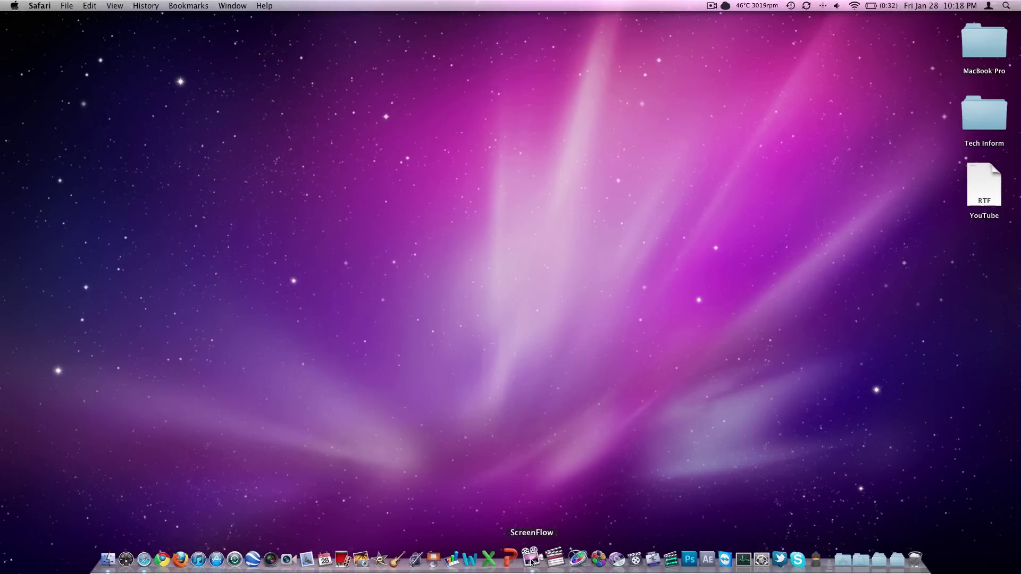
left_click(477, 554)
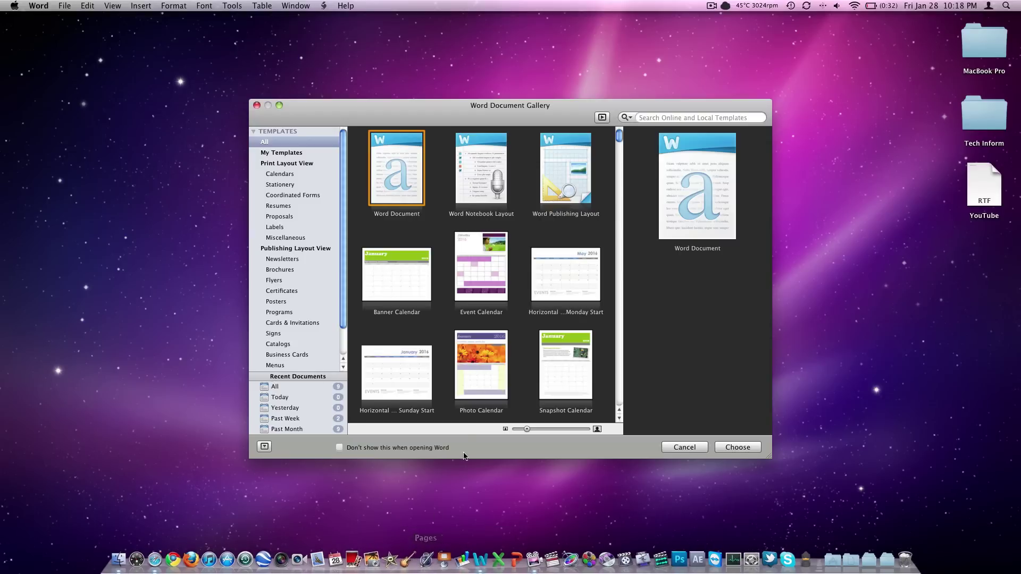
scroll(472, 394, "down", 10)
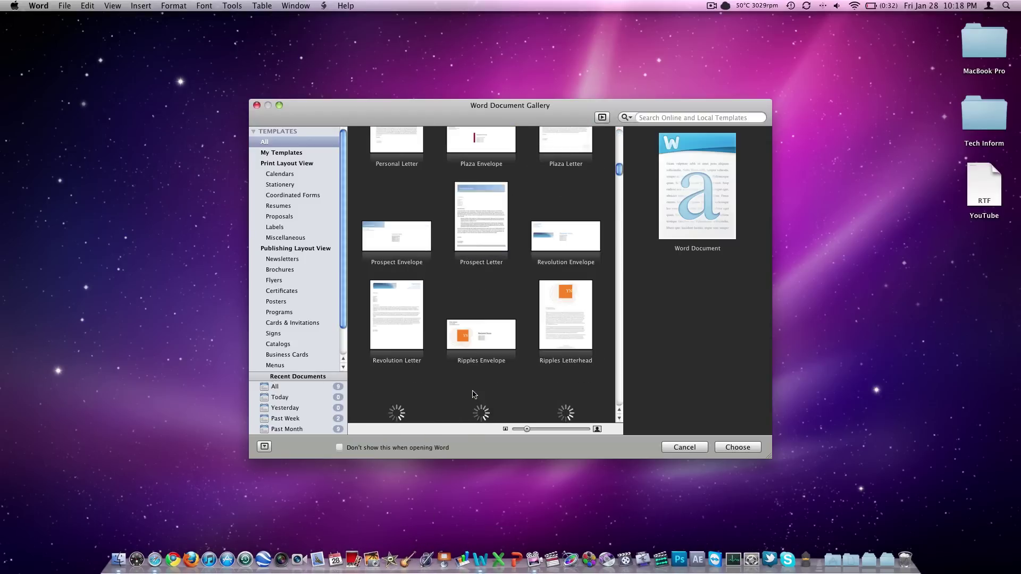
scroll(473, 394, "up", 10)
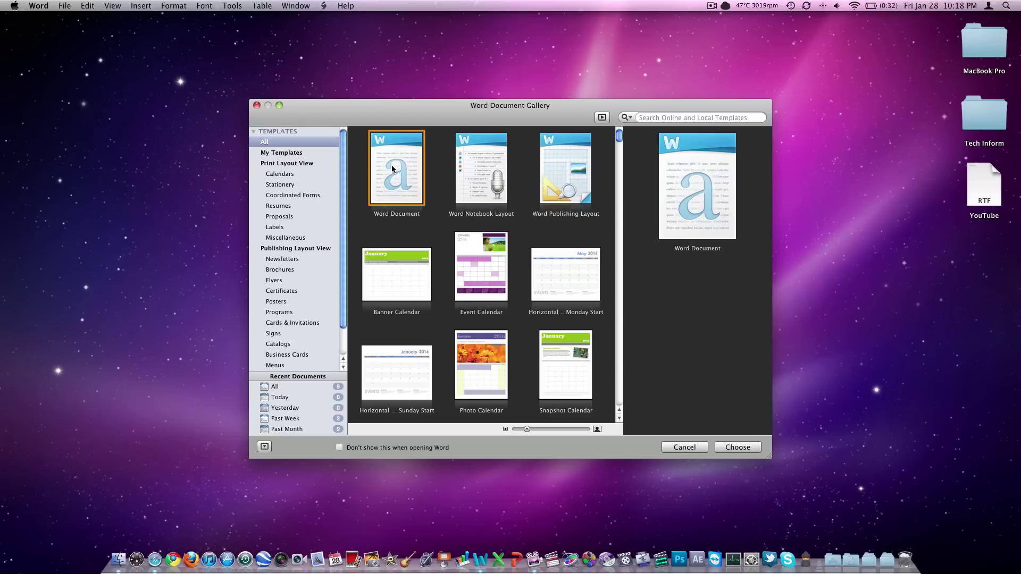
scroll(457, 262, "down", 8)
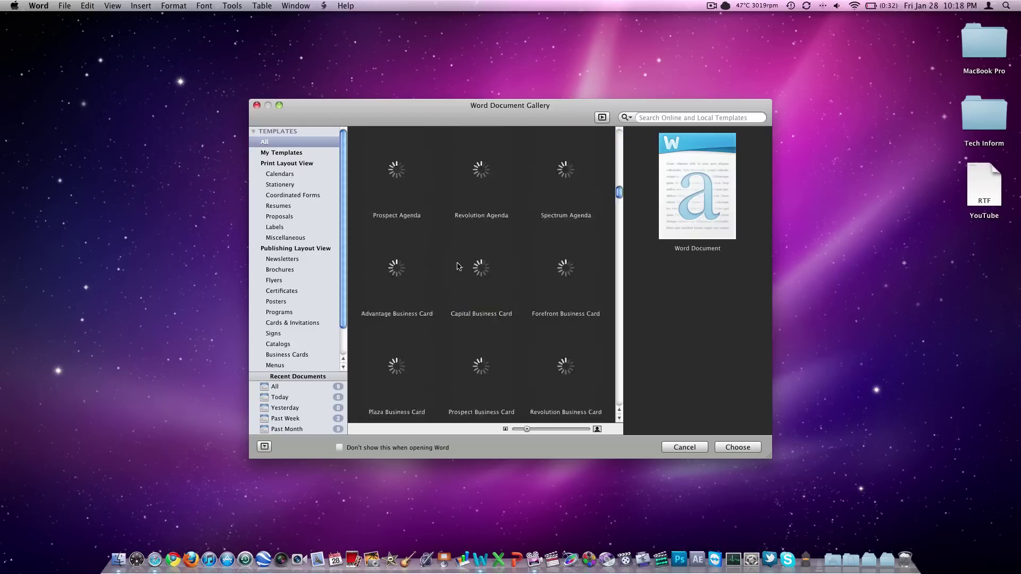
scroll(458, 266, "down", 10)
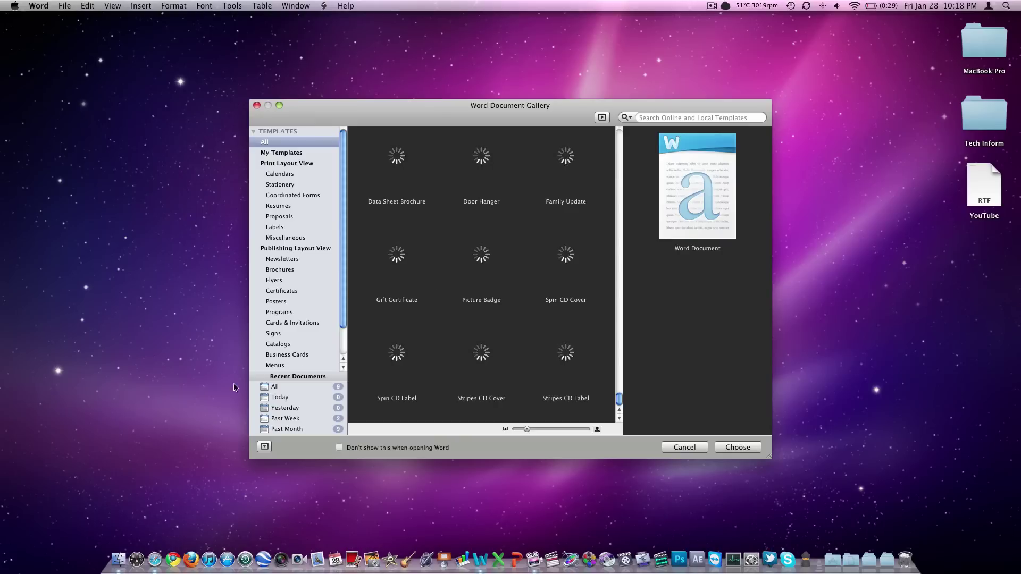
scroll(367, 409, "up", 10)
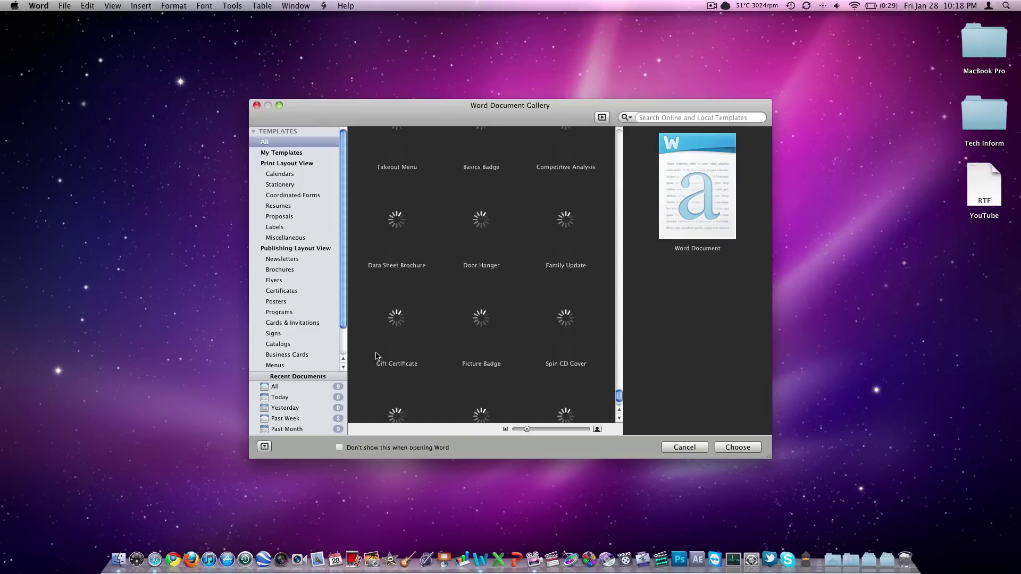
- Browse the newsletter, sign, poster and program templates, then create a blank Word Document
left_click(288, 263)
scroll(291, 269, "down", 2)
left_click(276, 305)
left_click(289, 273)
left_click(280, 284)
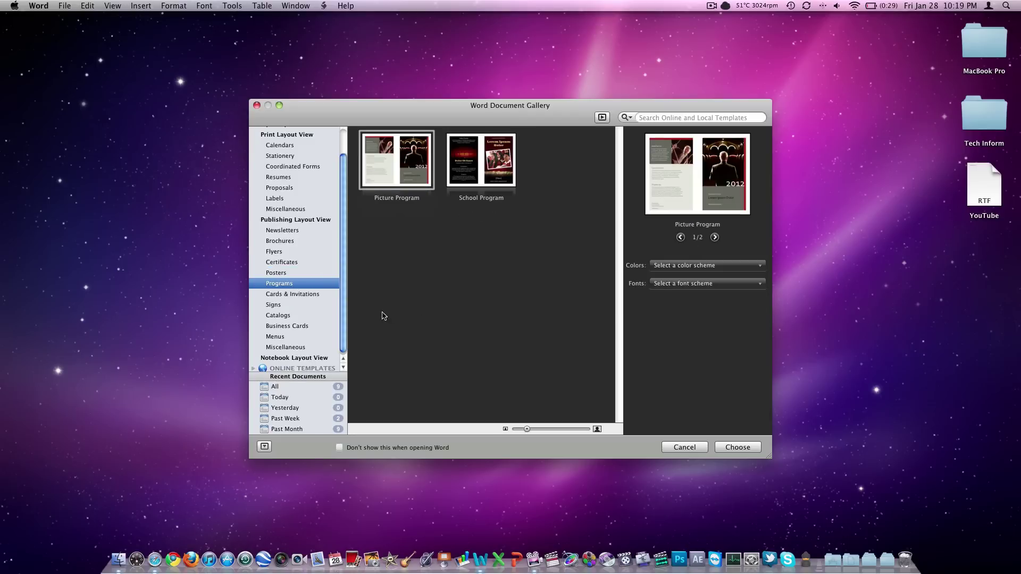
scroll(295, 157, "up", 2)
left_click(292, 141)
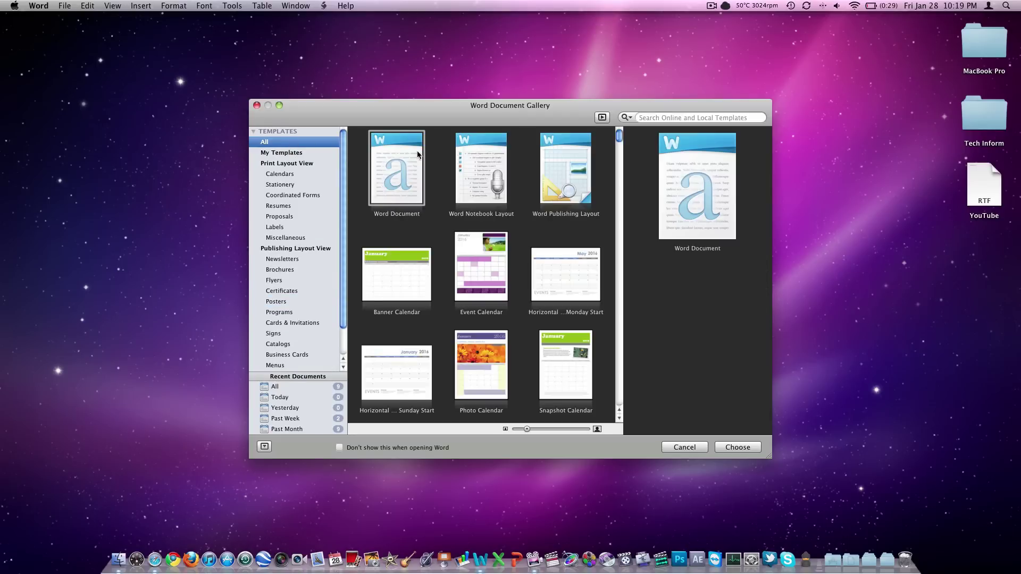
left_click(413, 155)
left_click(744, 448)
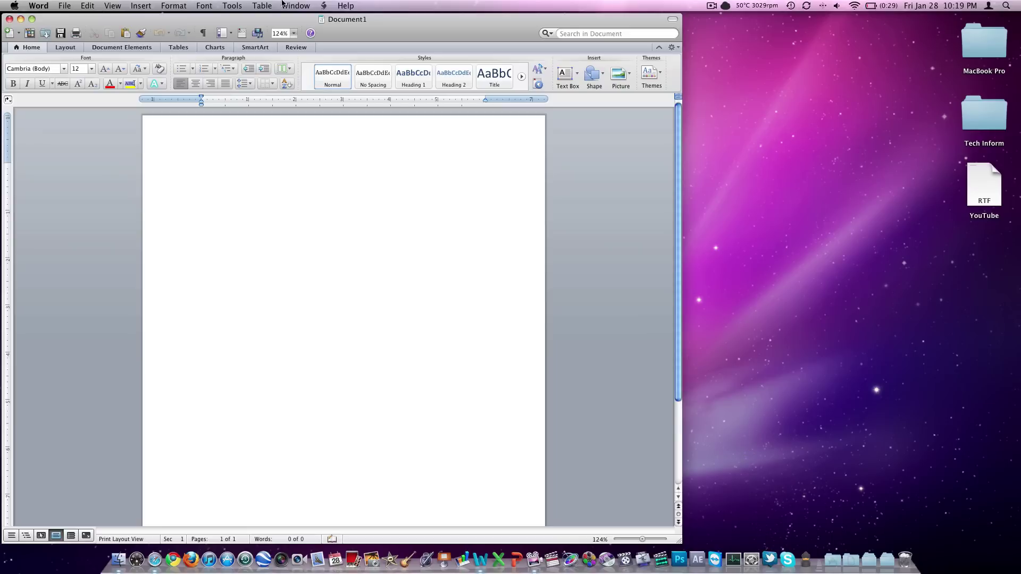
- Maximize the Document1 window to full screen and select the Cambria (Body) font name box
double_click(396, 21)
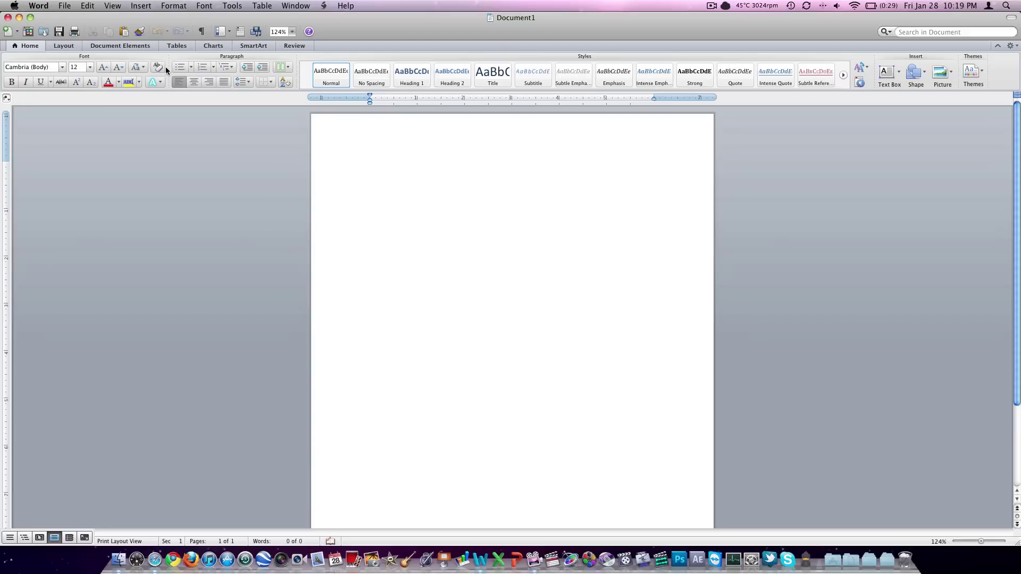
left_click(53, 67)
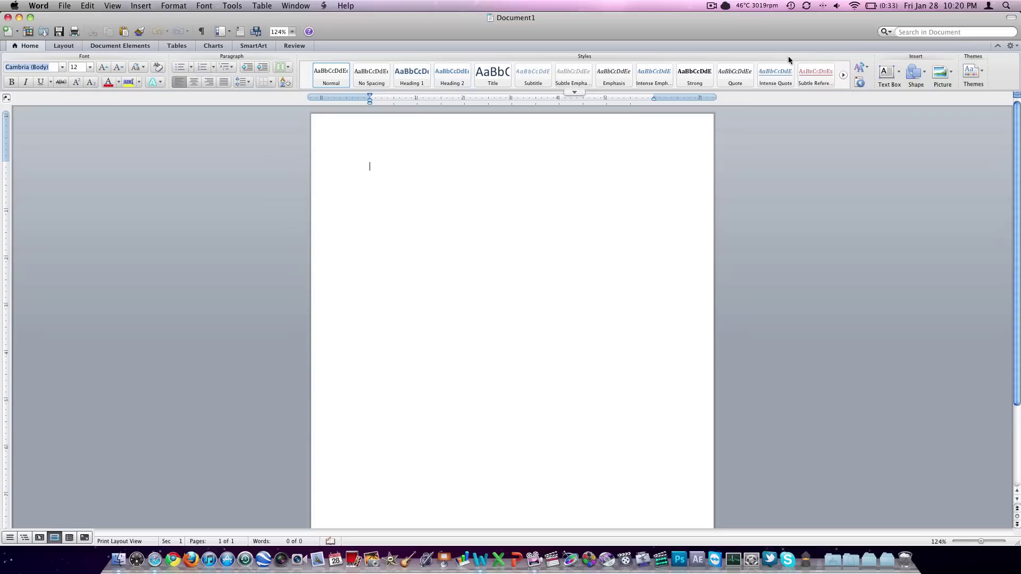
left_click(843, 76)
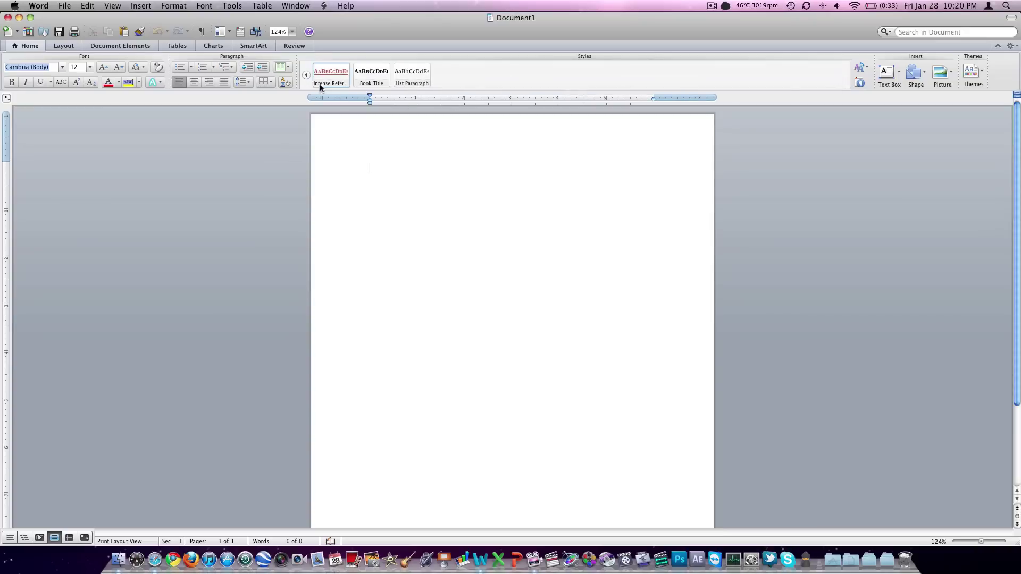
left_click(306, 76)
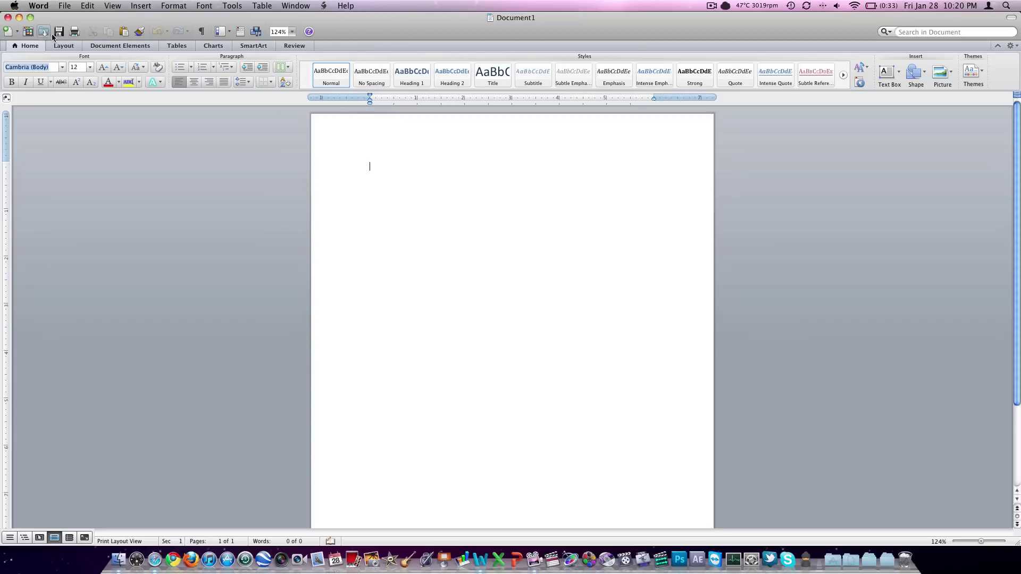
left_click(63, 46)
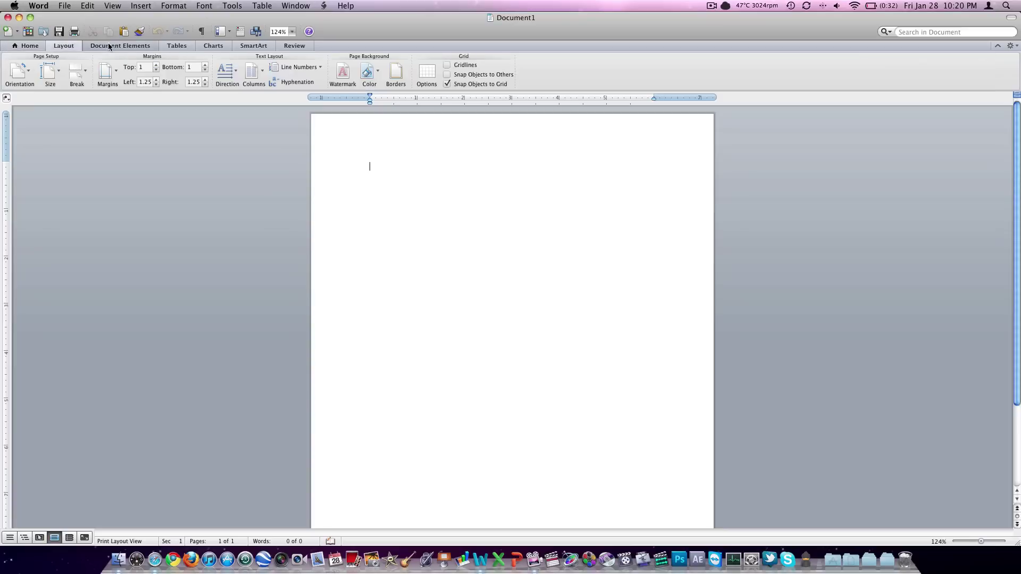
left_click(33, 46)
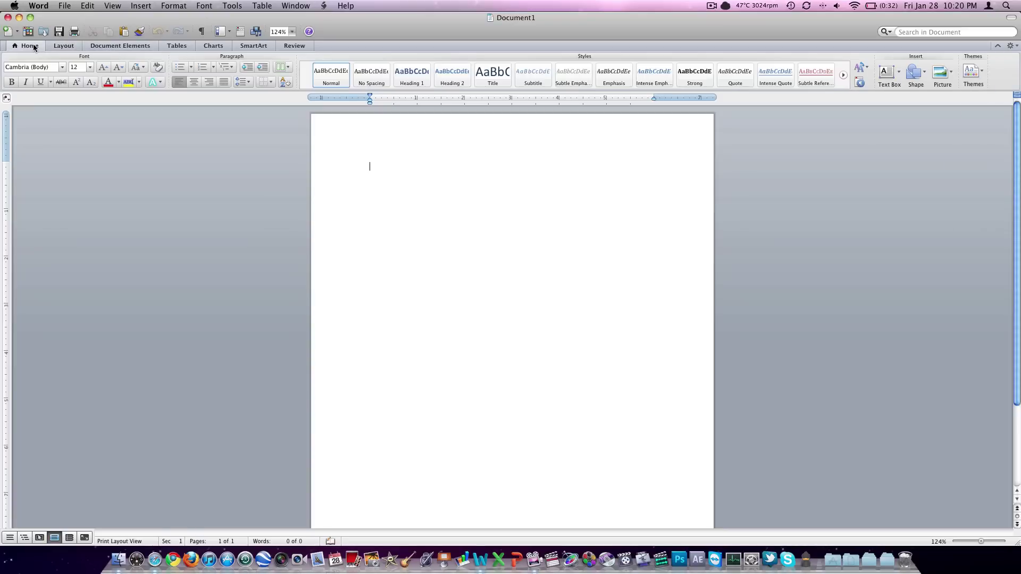
left_click(224, 32)
scroll(58, 244, "down", 2)
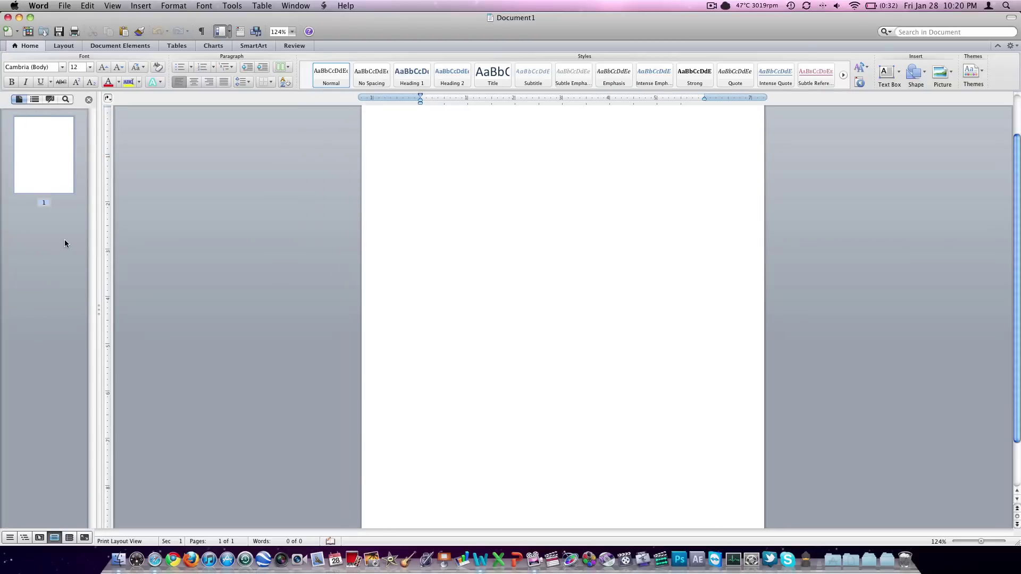
scroll(346, 229, "up", 2)
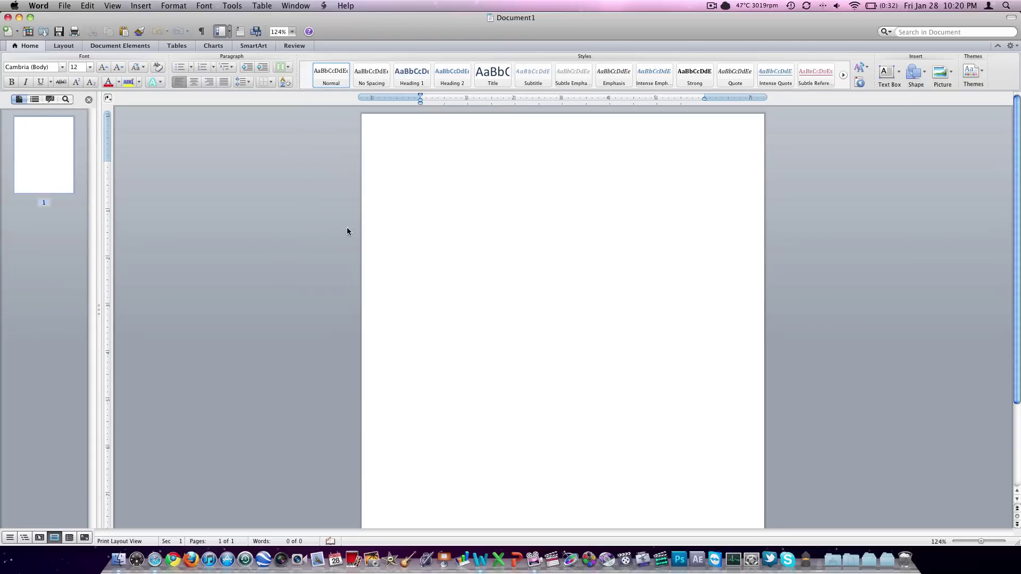
left_click(50, 100)
left_click(65, 99)
left_click(34, 100)
left_click(21, 100)
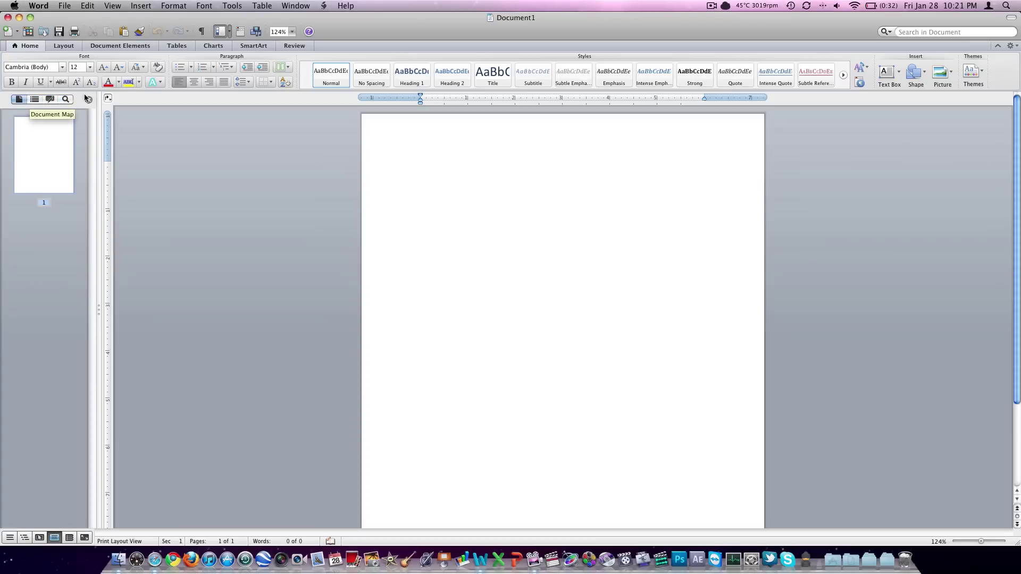
left_click_drag(93, 101, 10, 100)
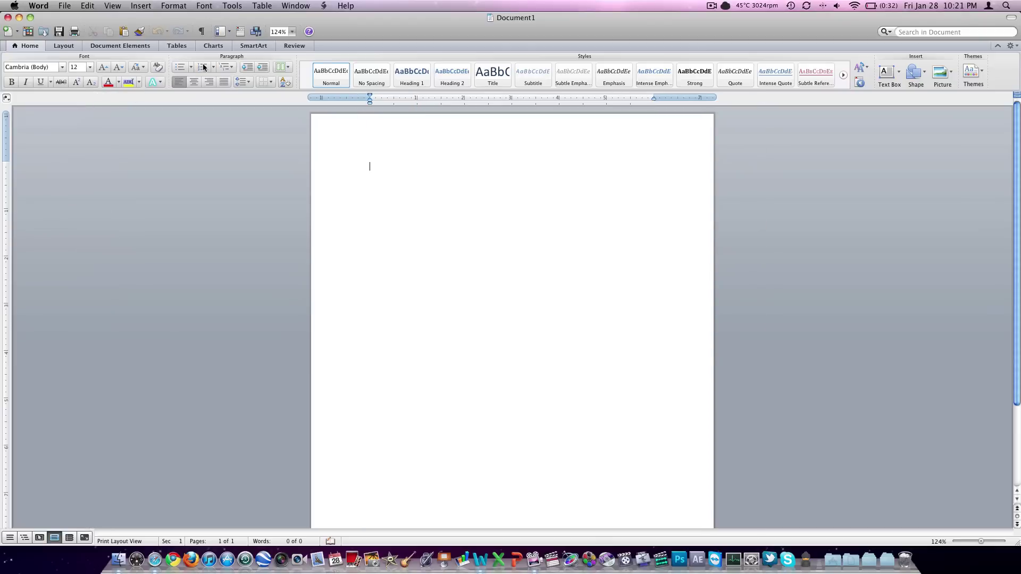
left_click(256, 31)
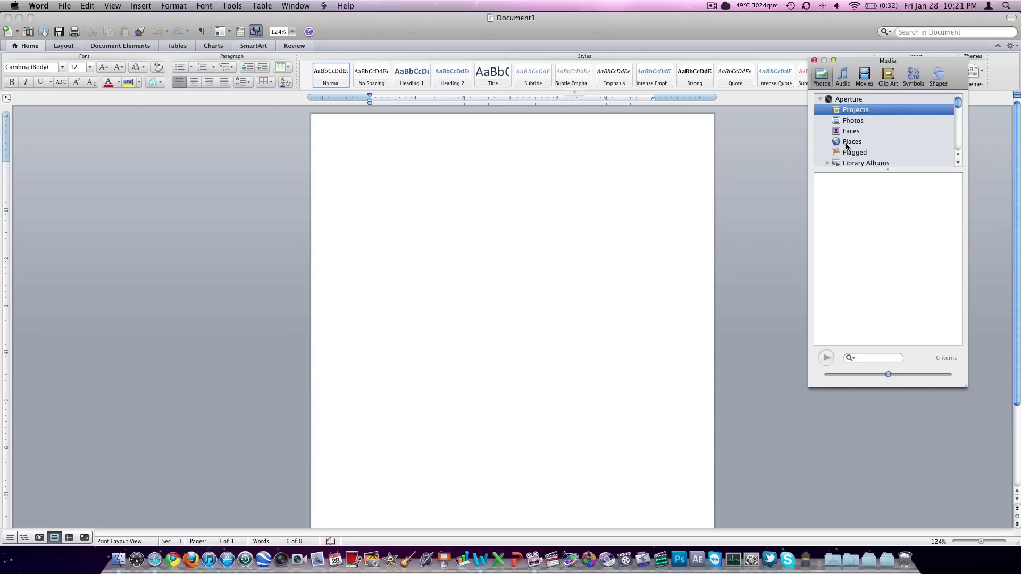
scroll(847, 145, "down", 5)
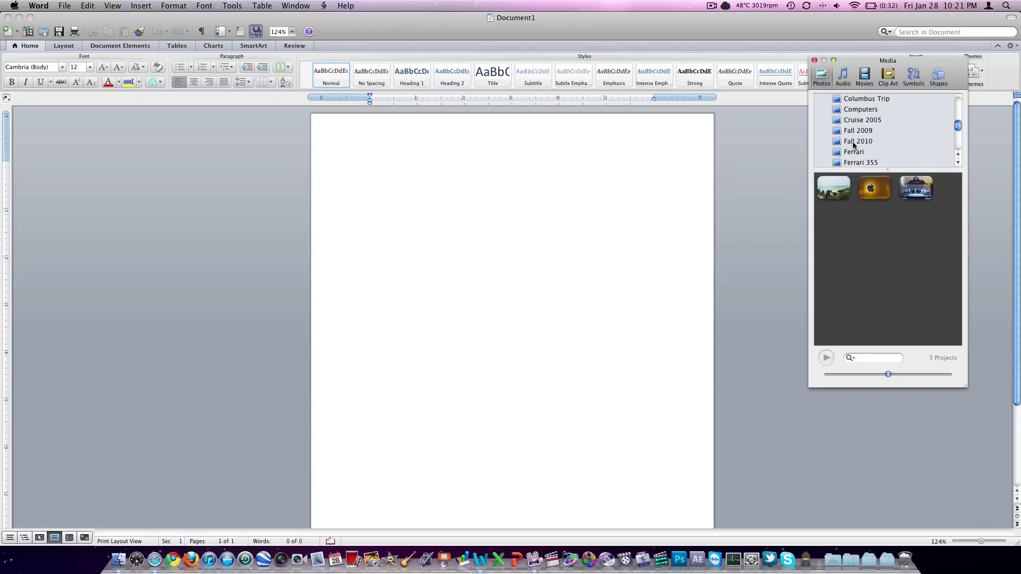
double_click(916, 191)
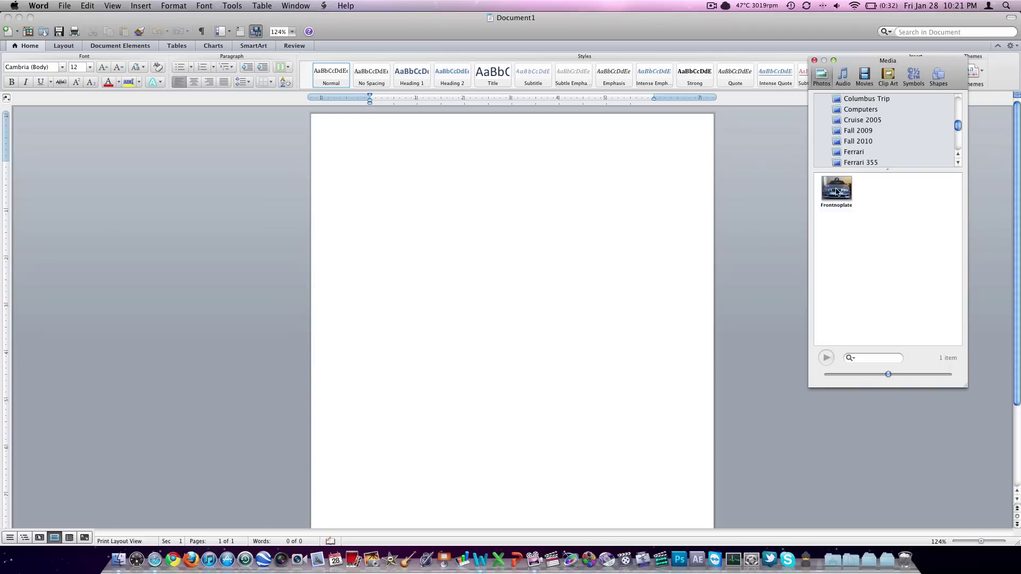
left_click_drag(836, 191, 515, 223)
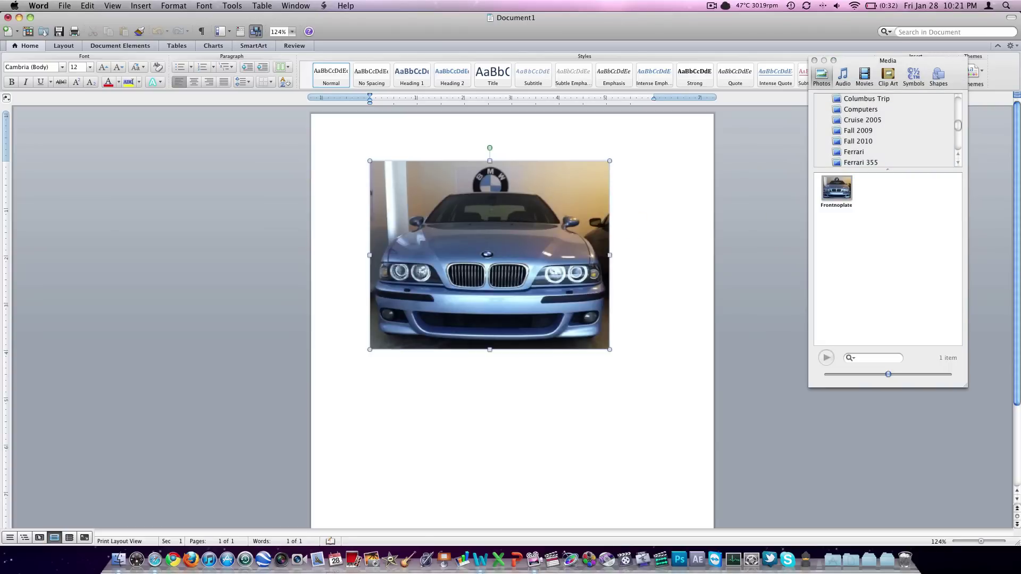
left_click(539, 278)
left_click_drag(493, 169, 537, 208)
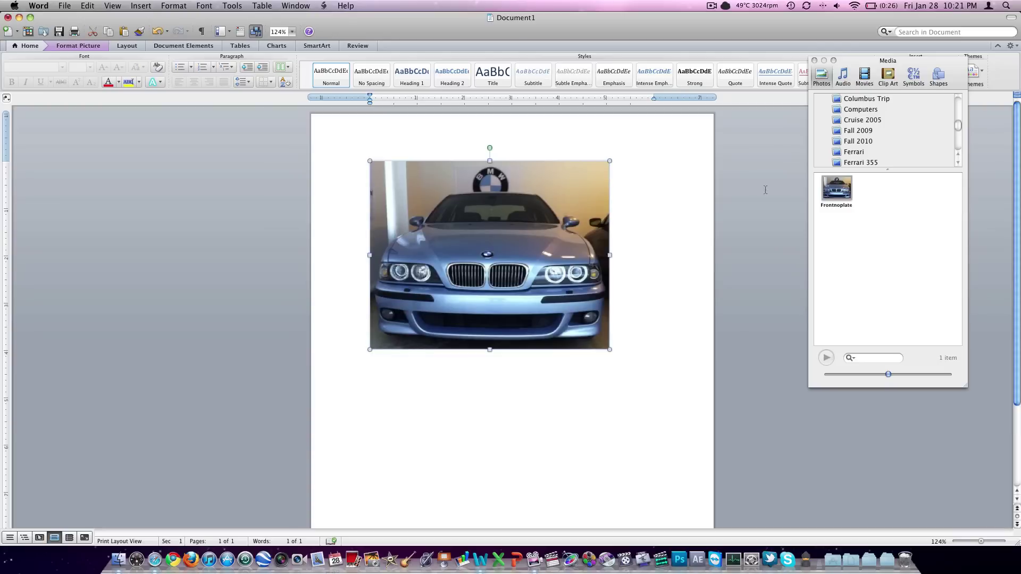
left_click(813, 60)
left_click_drag(510, 260, 541, 259)
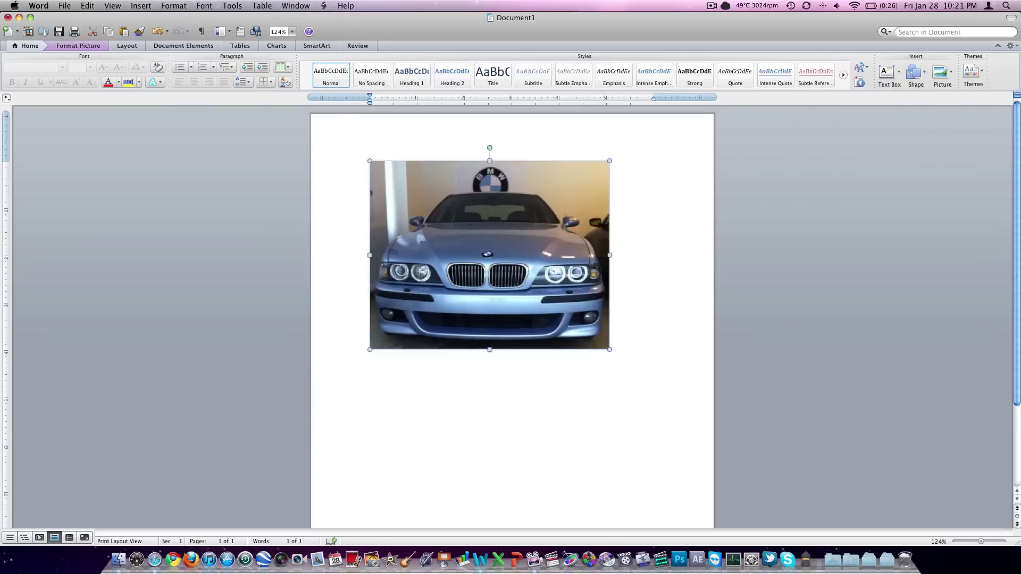
left_click(347, 222)
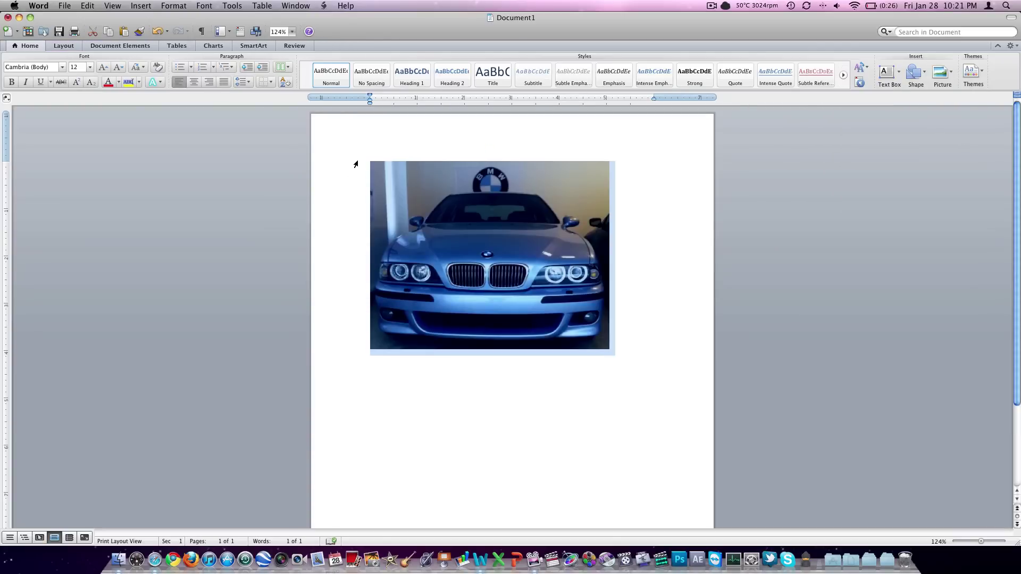
left_click(617, 336)
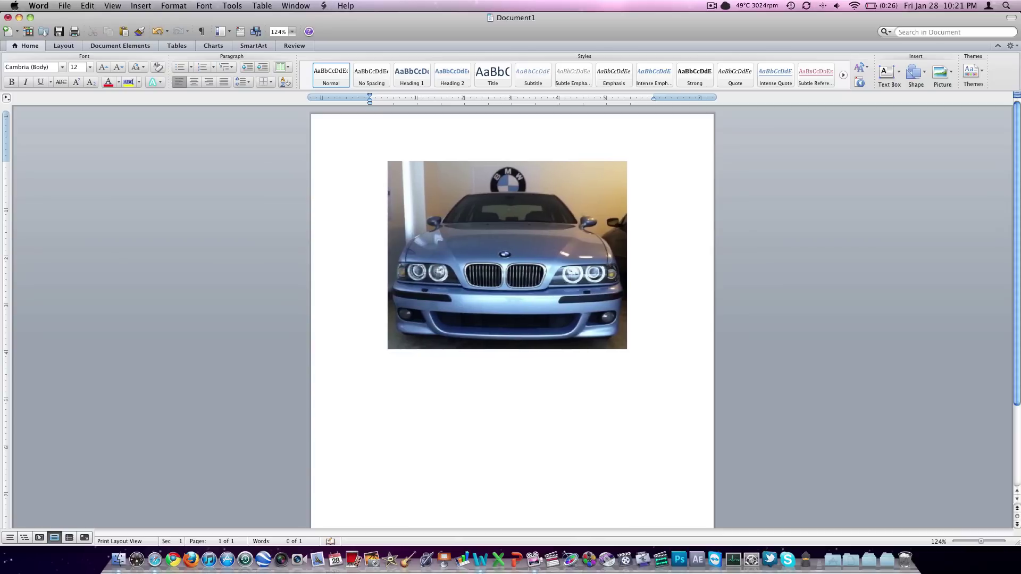
left_click(487, 325)
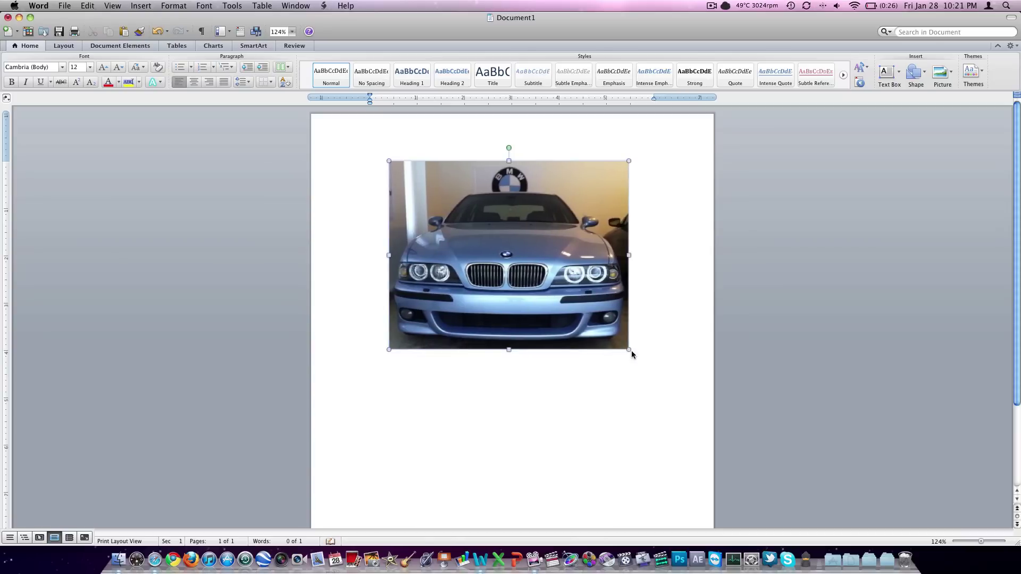
left_click_drag(632, 351, 621, 343)
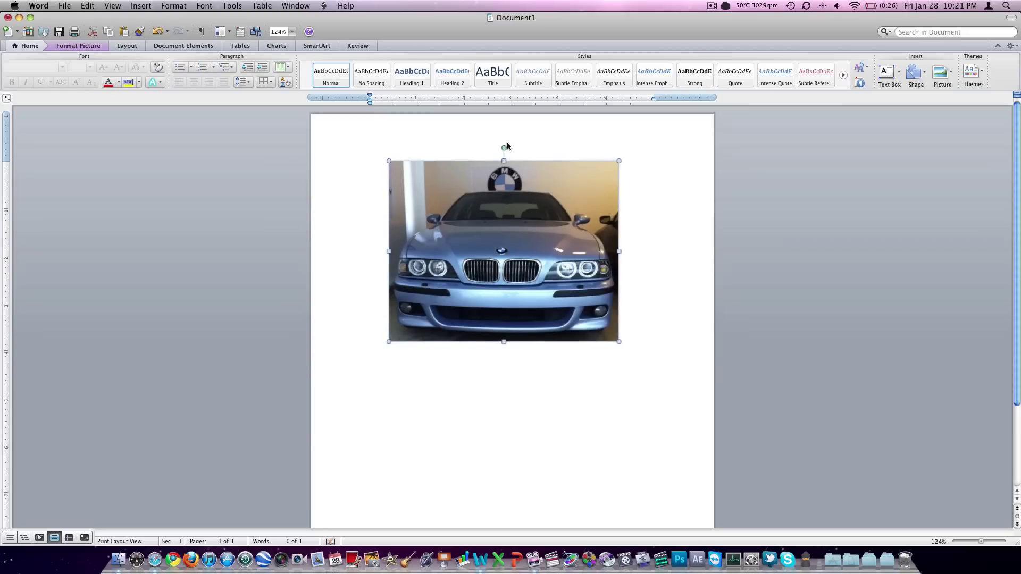
left_click_drag(507, 146, 541, 167)
key("Delete")
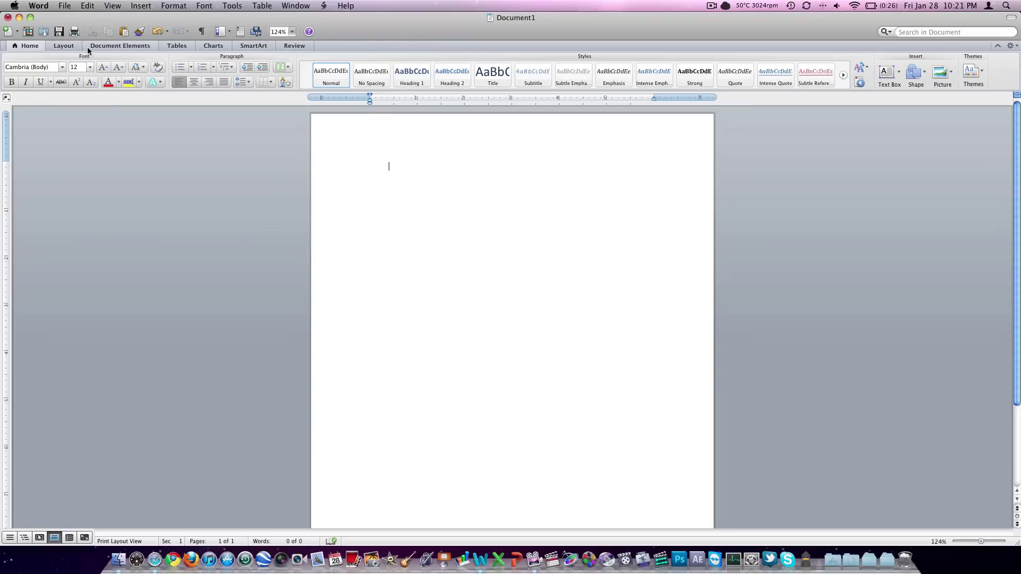
- Show the Layout settings, then the Document Elements tools for tables of contents, headers, footers and citations
left_click(63, 47)
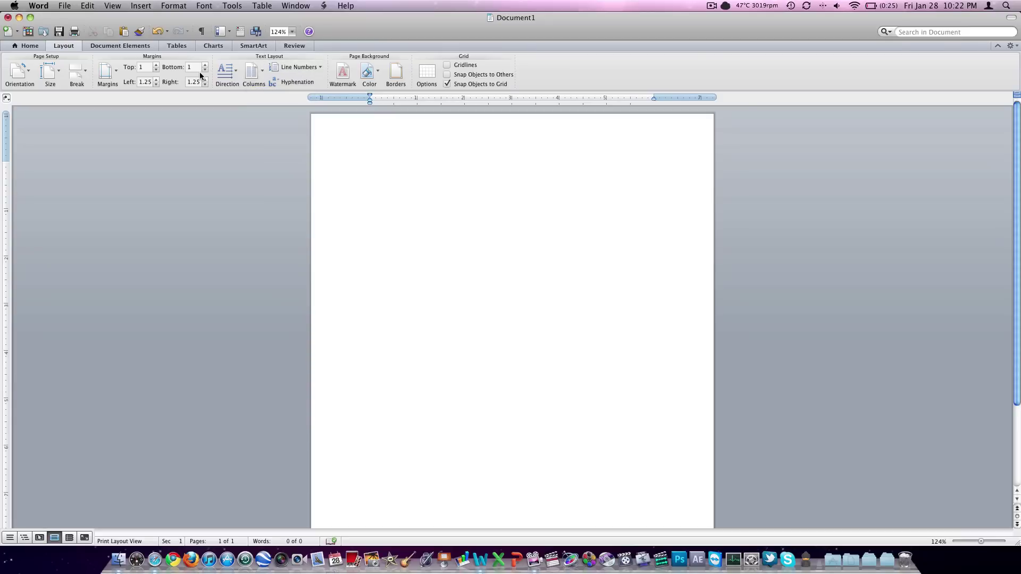
left_click(118, 46)
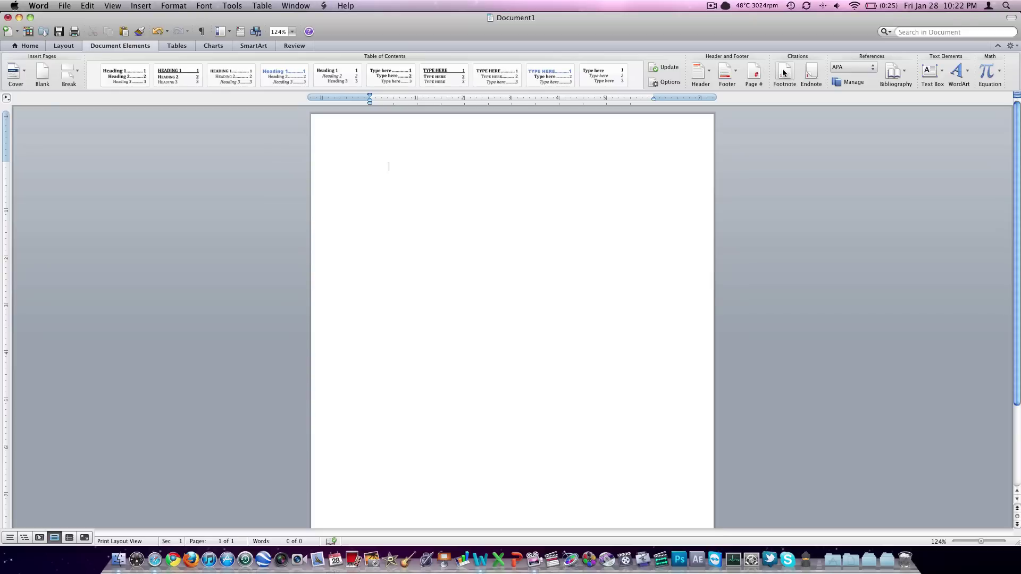
left_click(181, 46)
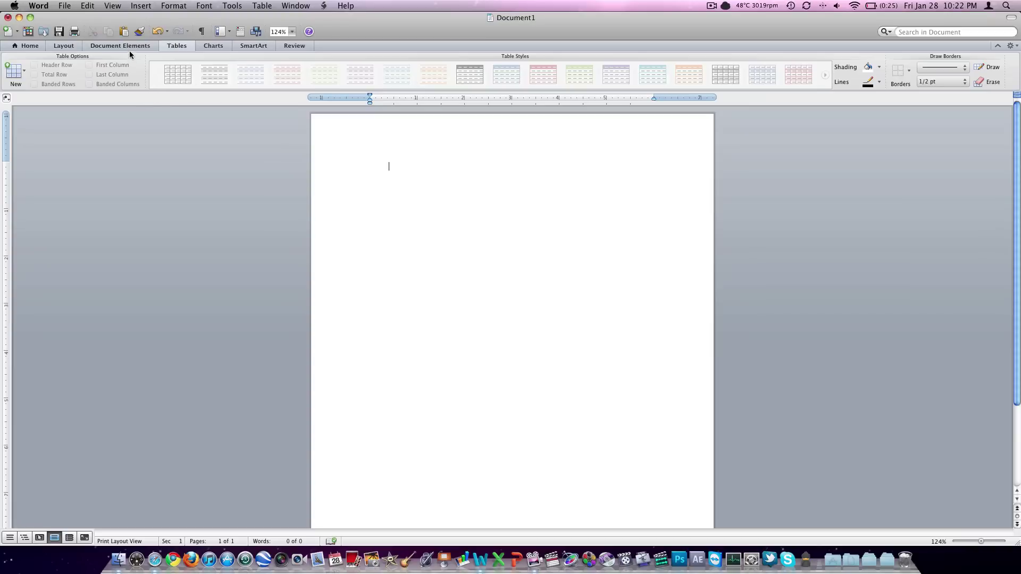
left_click(20, 78)
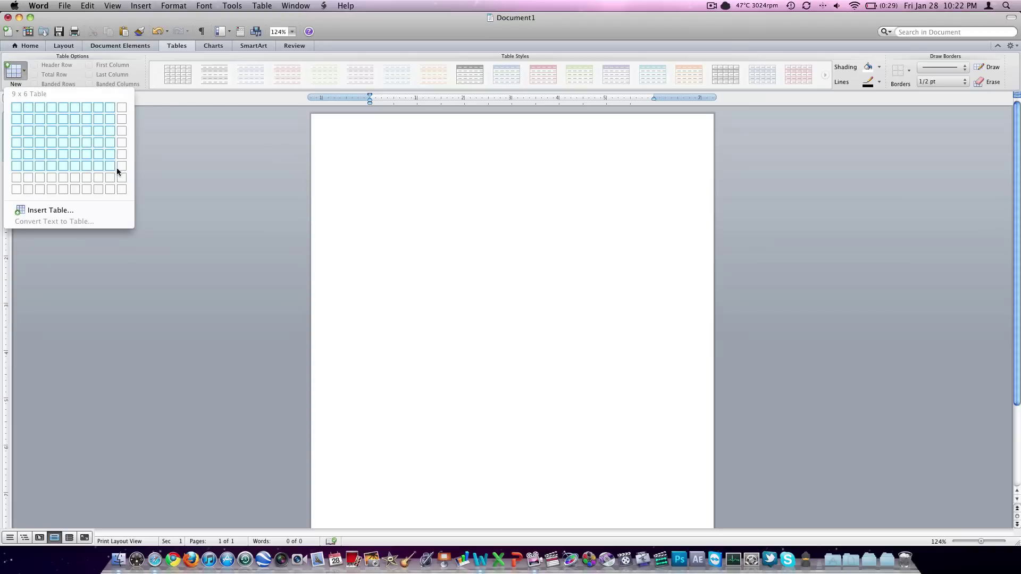
left_click(123, 189)
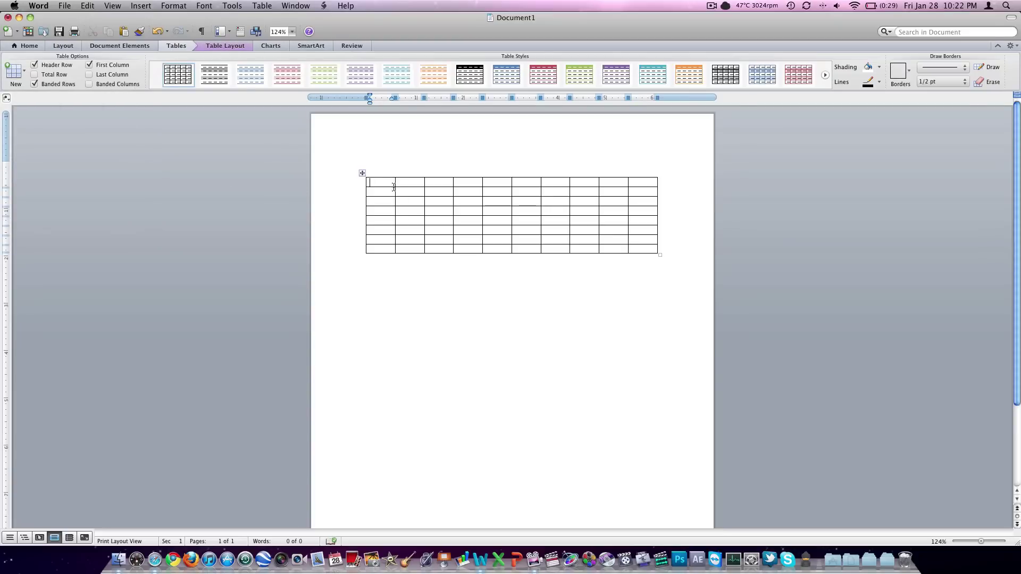
left_click_drag(362, 173, 368, 218)
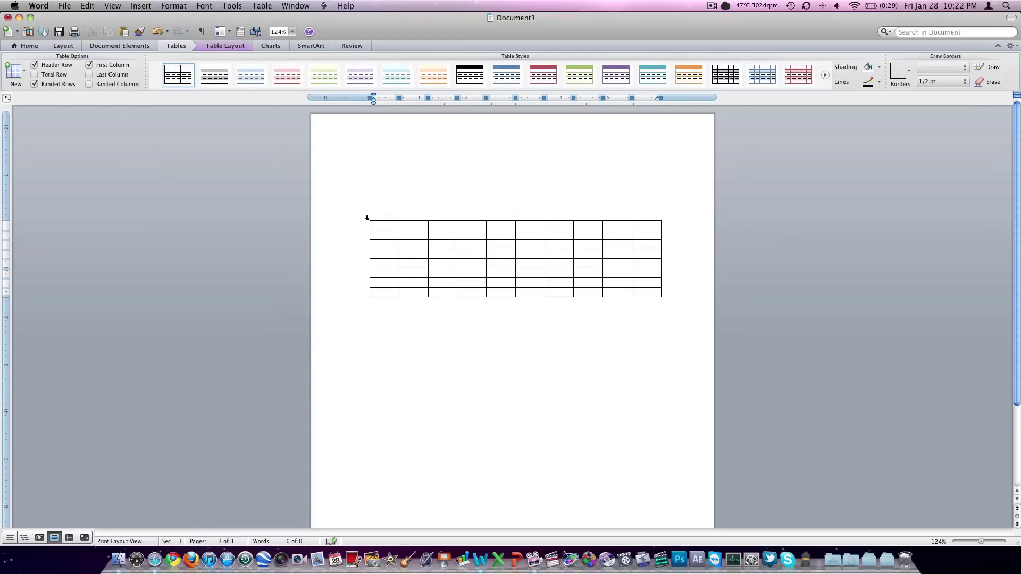
left_click_drag(664, 292, 357, 212)
key("BackSpace")
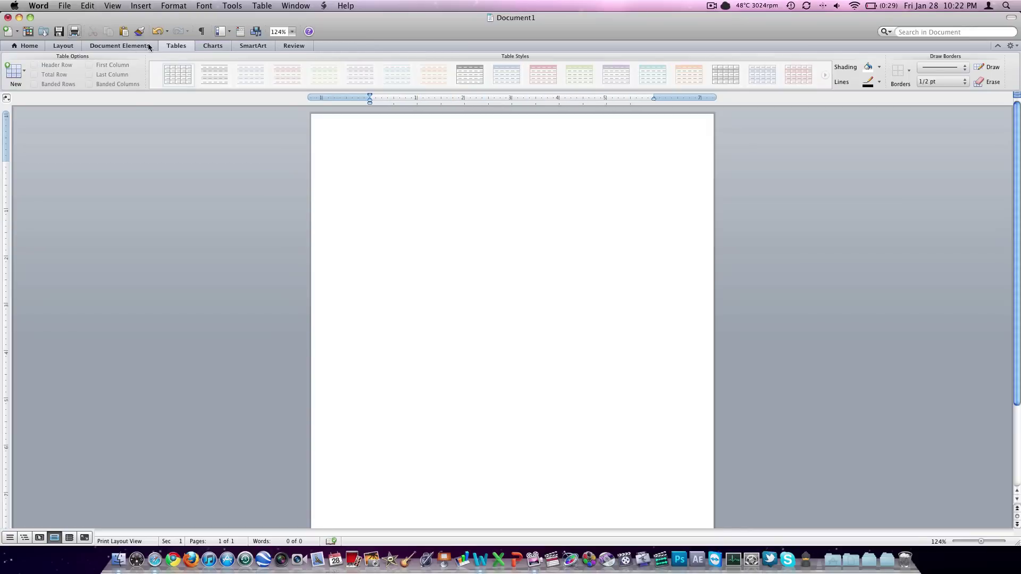
left_click(938, 68)
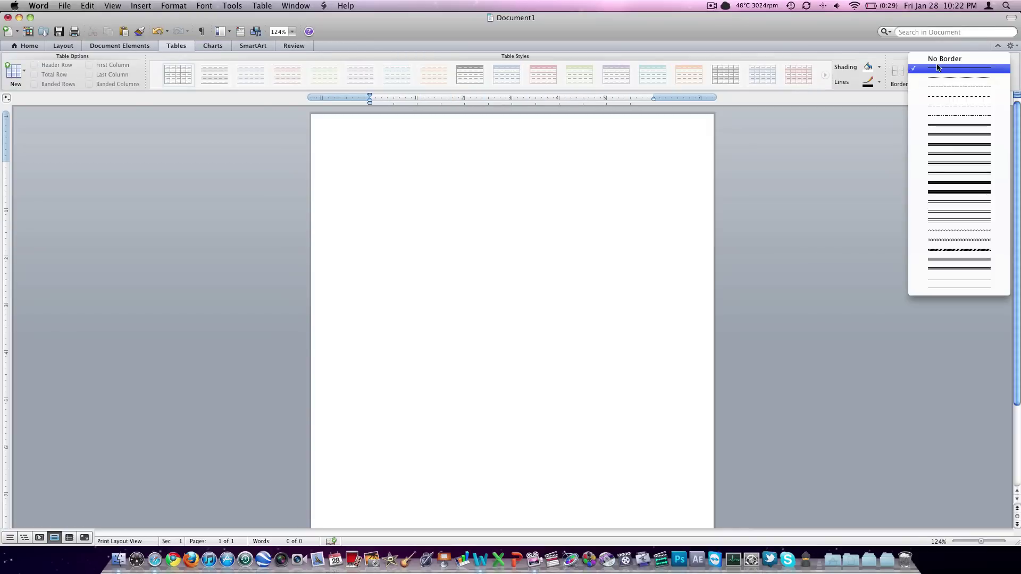
left_click(946, 67)
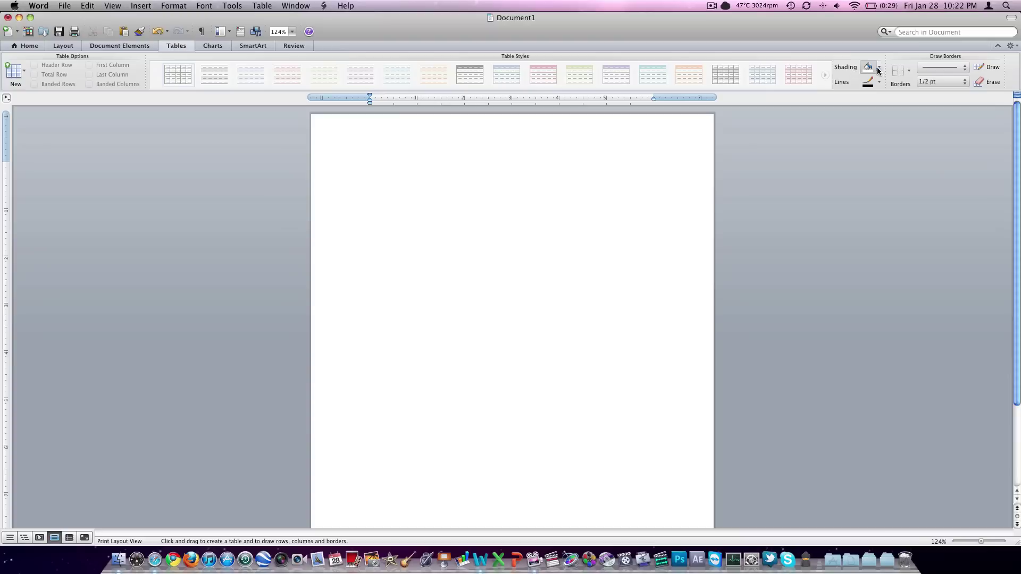
- Insert a Half Circle Organization Chart from the SmartArt Hierarchy gallery
left_click(216, 46)
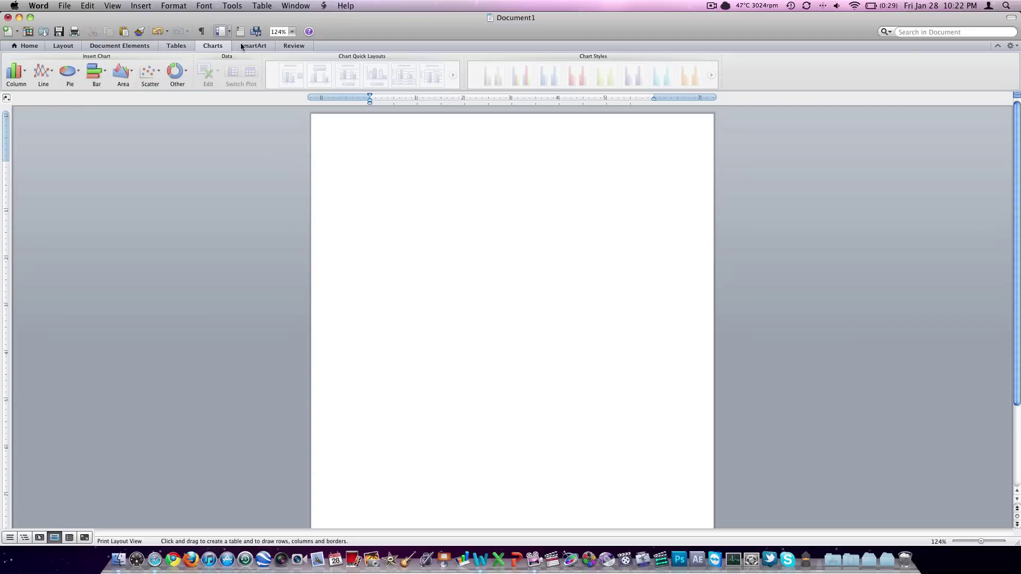
left_click(267, 49)
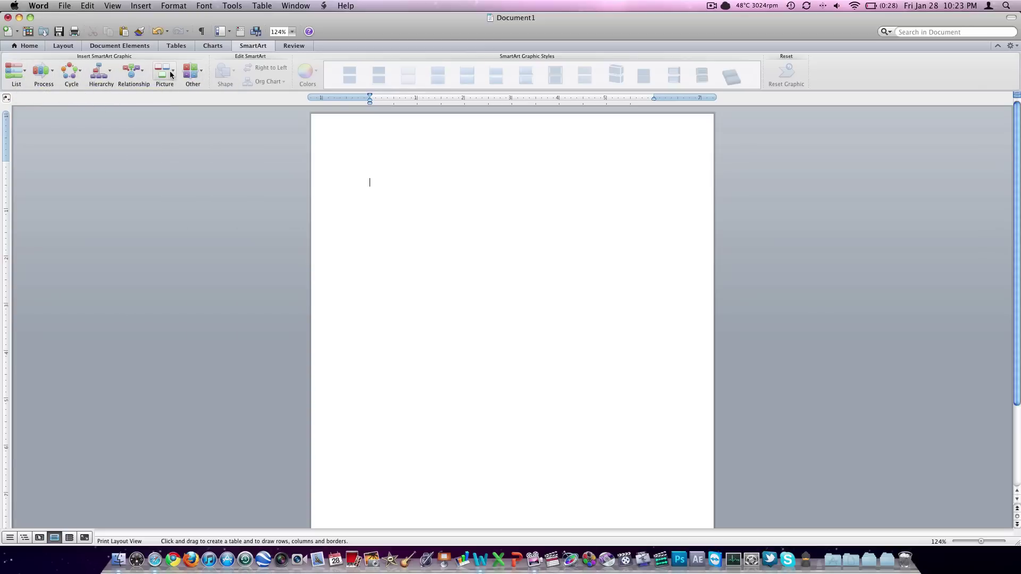
left_click(101, 72)
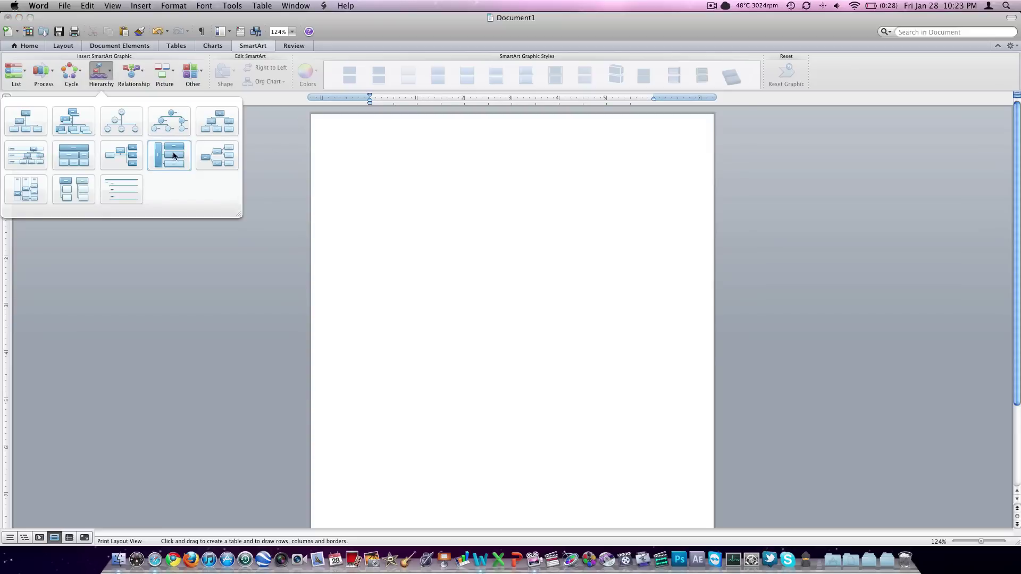
left_click(111, 128)
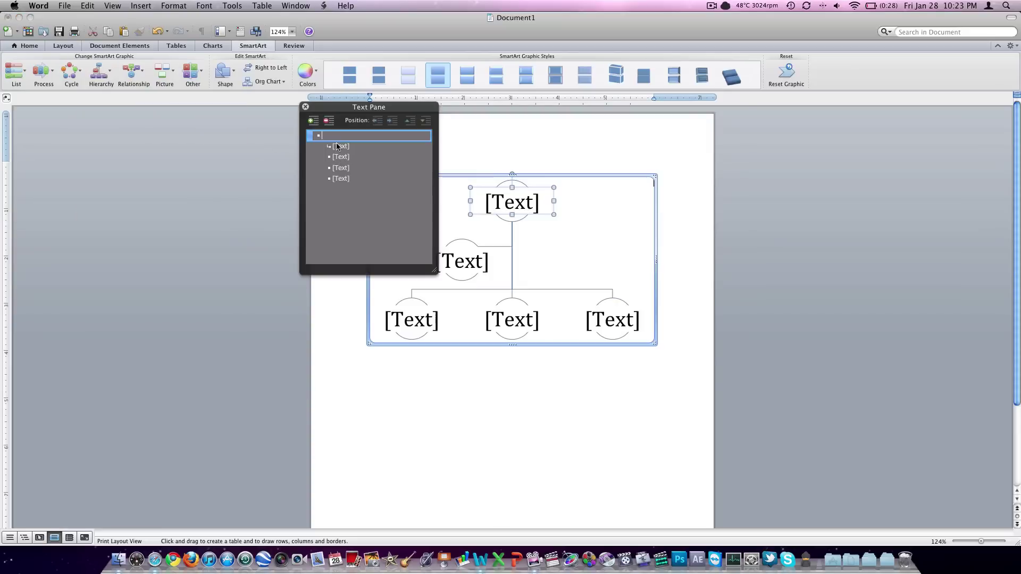
- Step through the chart's Text Pane entries, close the pane, and undo an accidentally drawn table
left_click(344, 158)
left_click(345, 168)
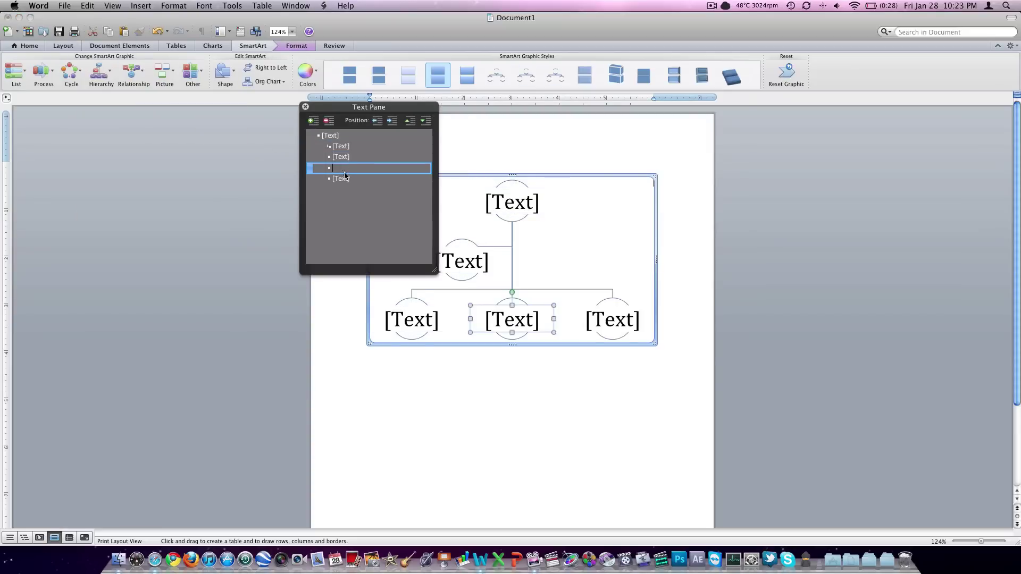
left_click(346, 179)
left_click(346, 166)
left_click(353, 146)
left_click(306, 107)
left_click_drag(610, 360, 537, 219)
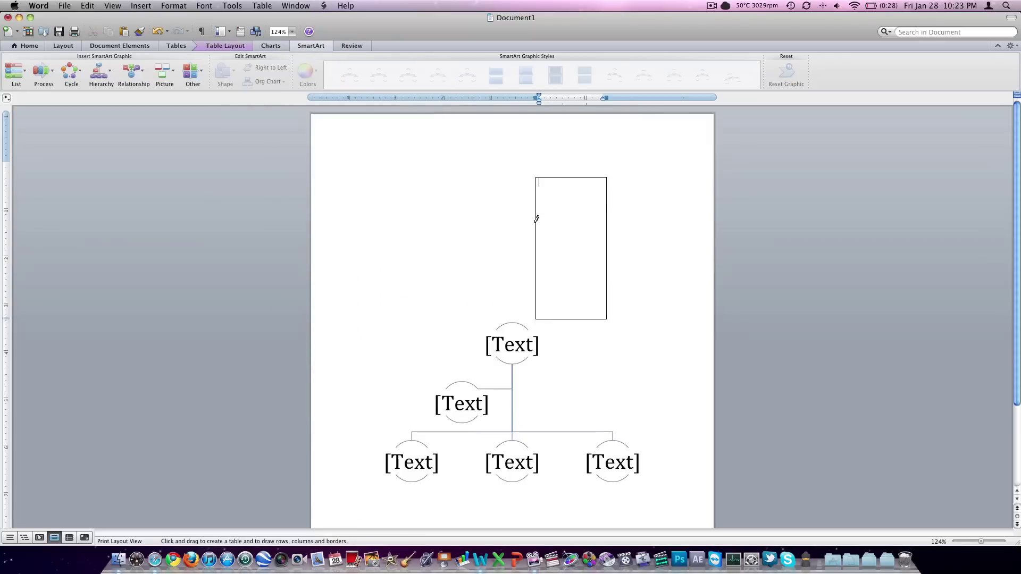
key("super+z")
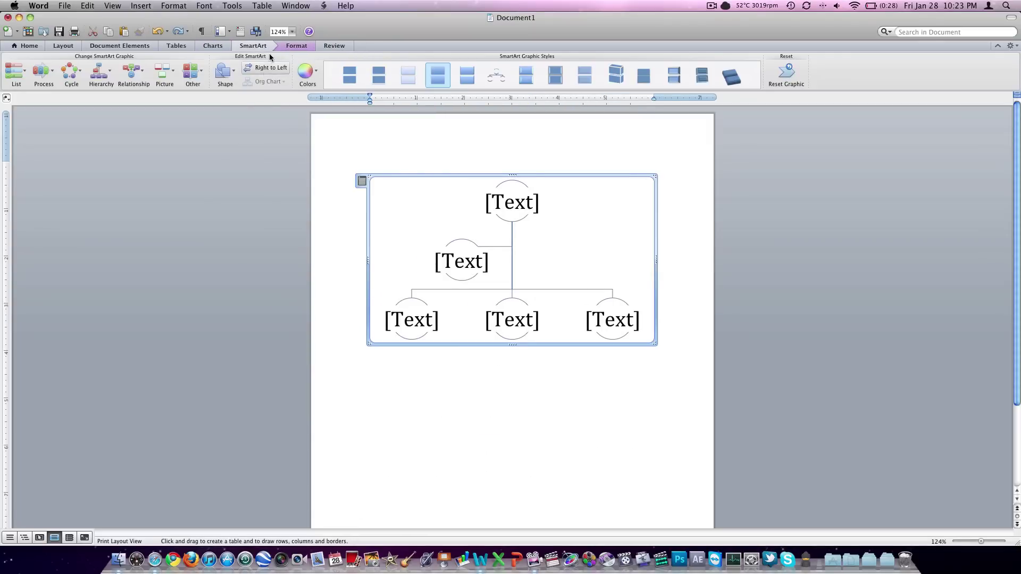
- Apply the bottom-right Reflection preset from Text Effects to all the chart's placeholder text
left_click(289, 46)
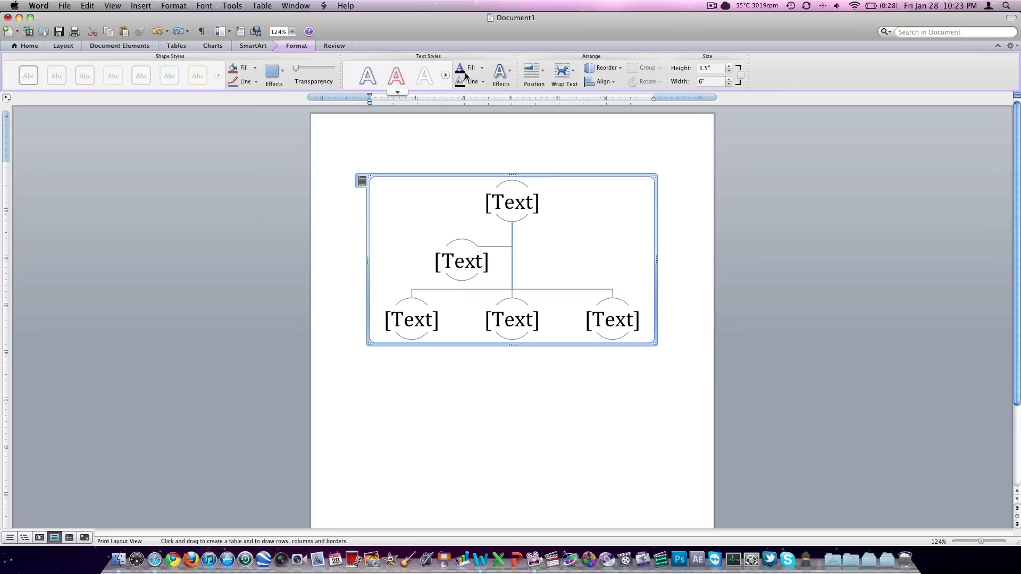
left_click(511, 72)
mouse_move(552, 120)
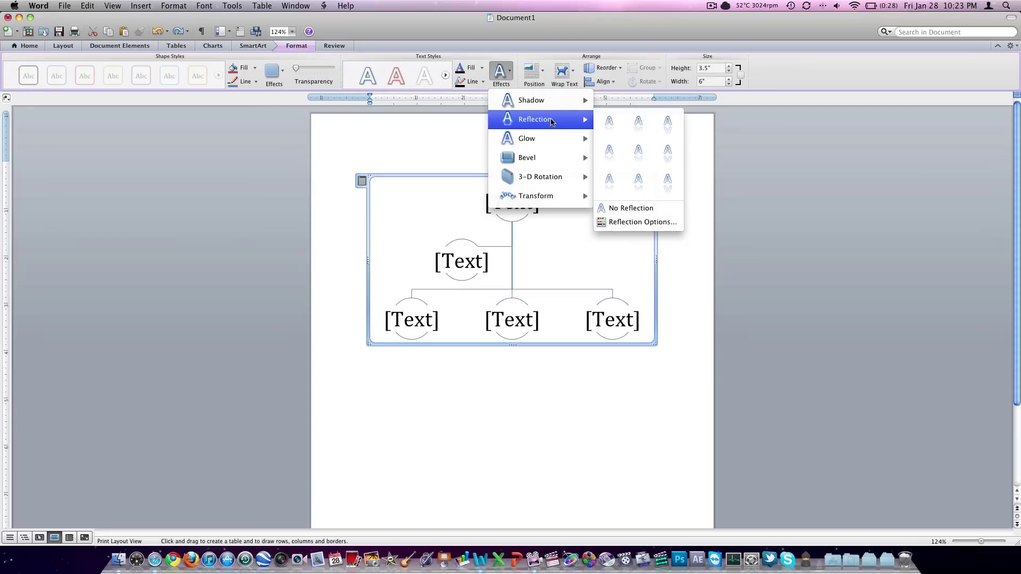
left_click(667, 181)
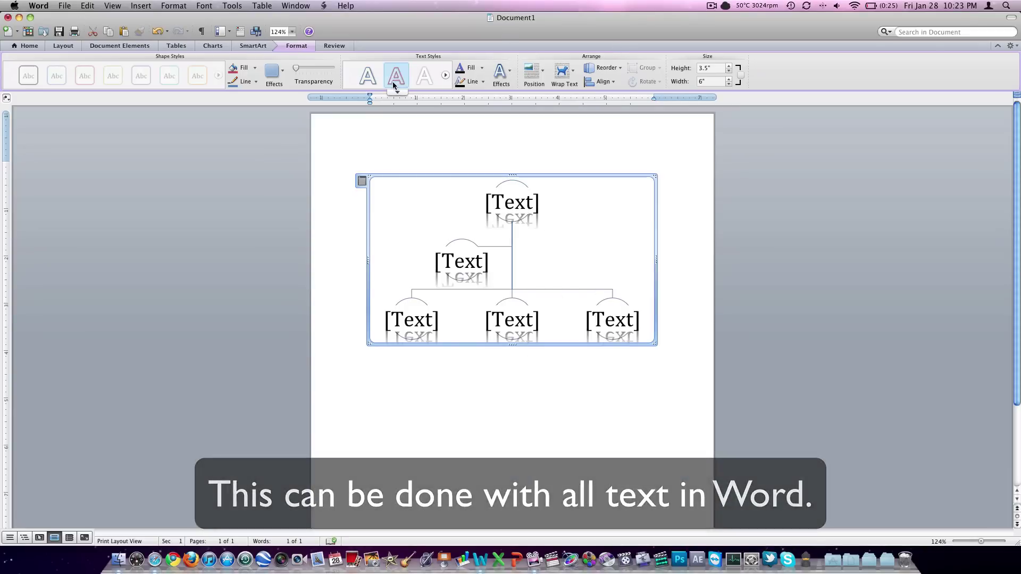
- Browse Shape Effects without applying any, then bring up the Review tools
left_click(274, 73)
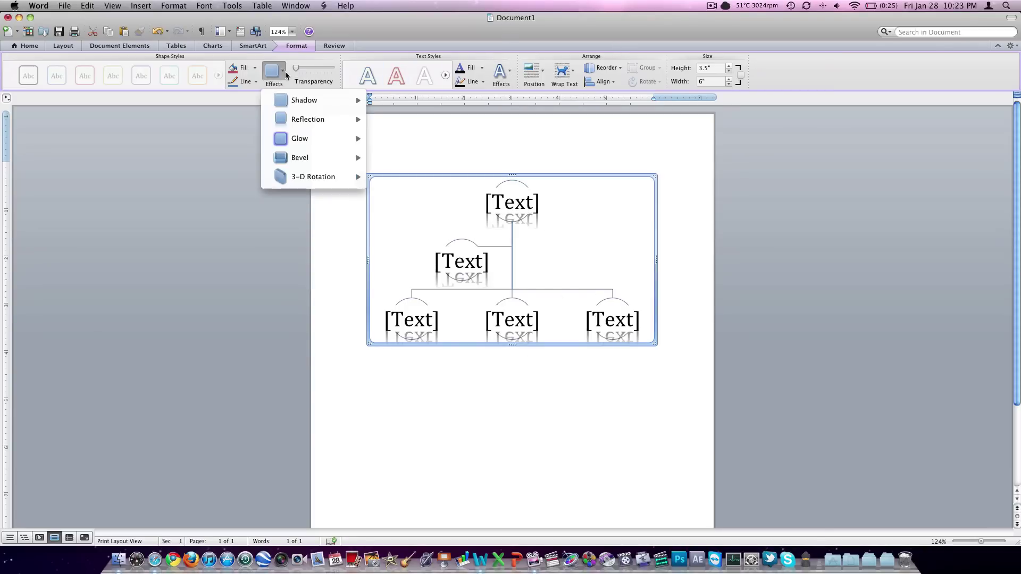
mouse_move(301, 106)
left_click(396, 120)
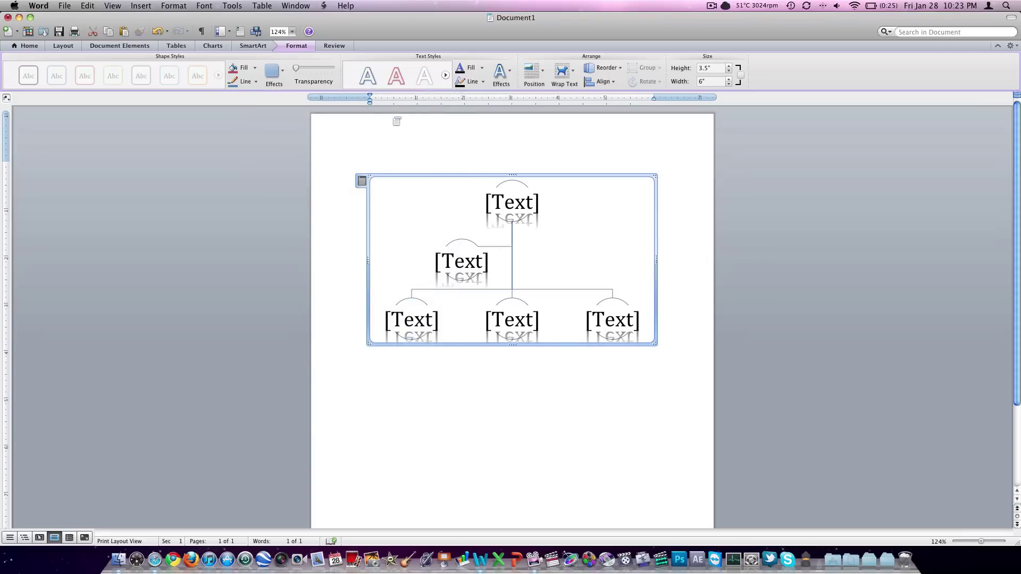
left_click(332, 46)
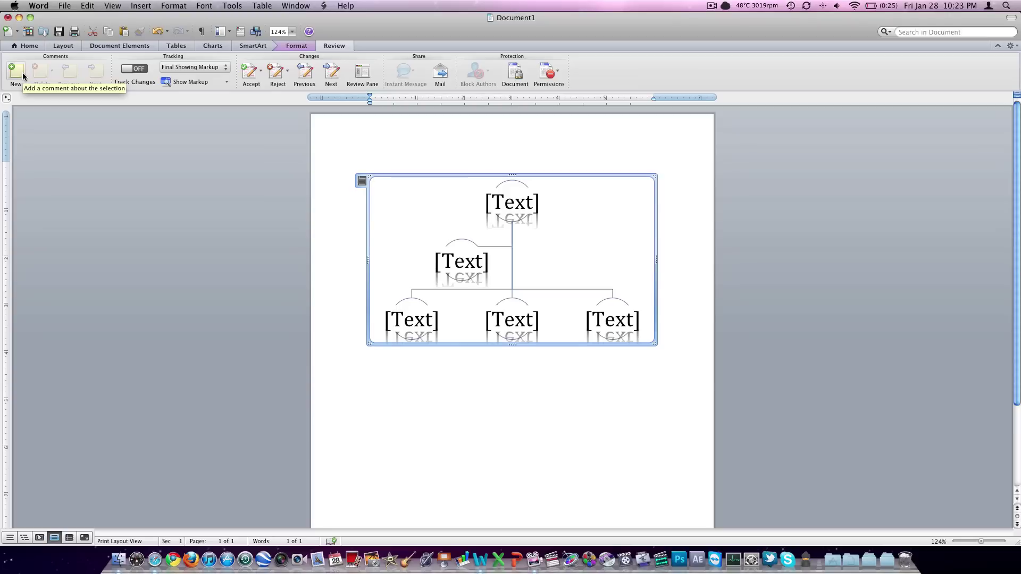
left_click(64, 5)
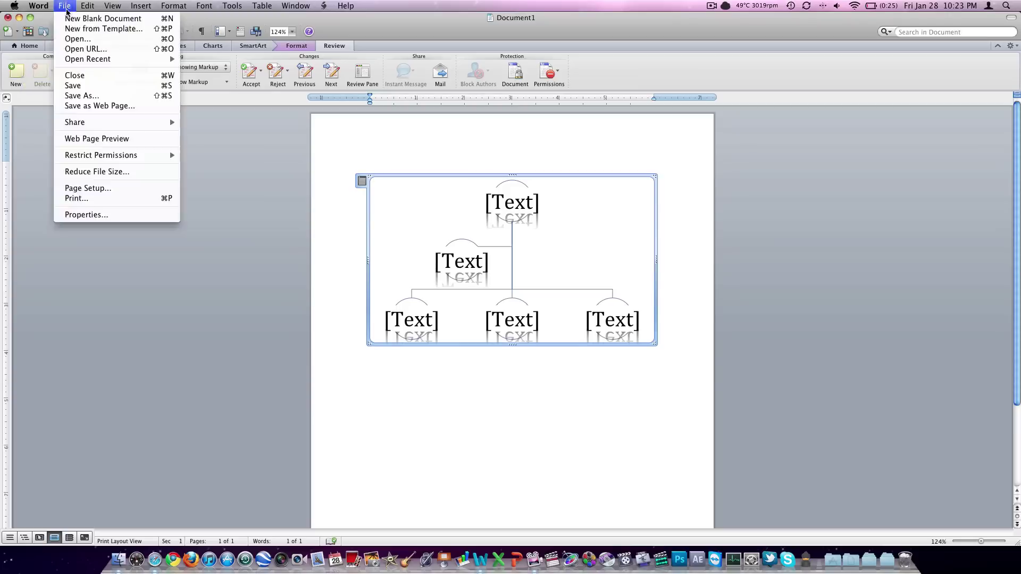
left_click(100, 95)
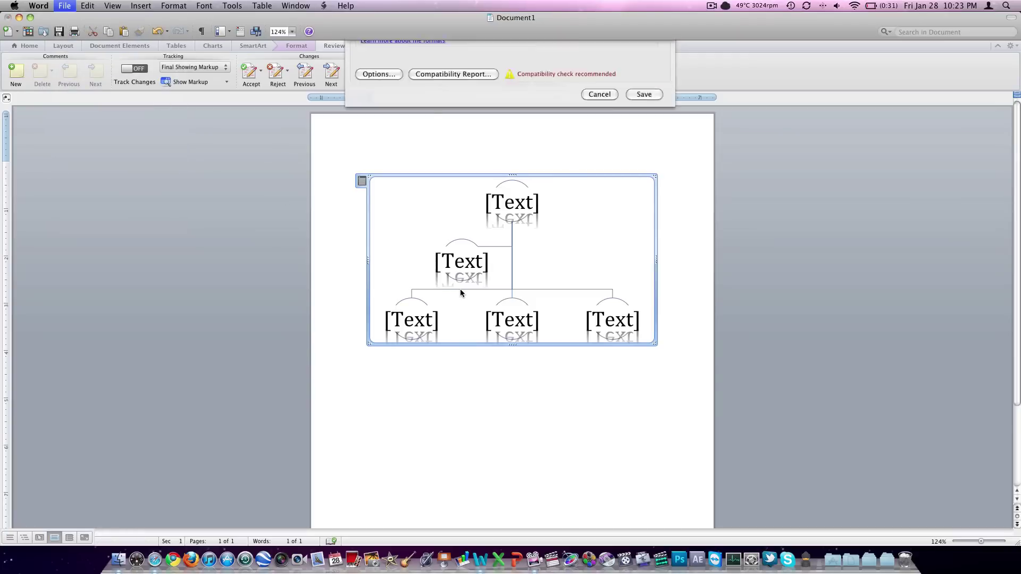
left_click(491, 98)
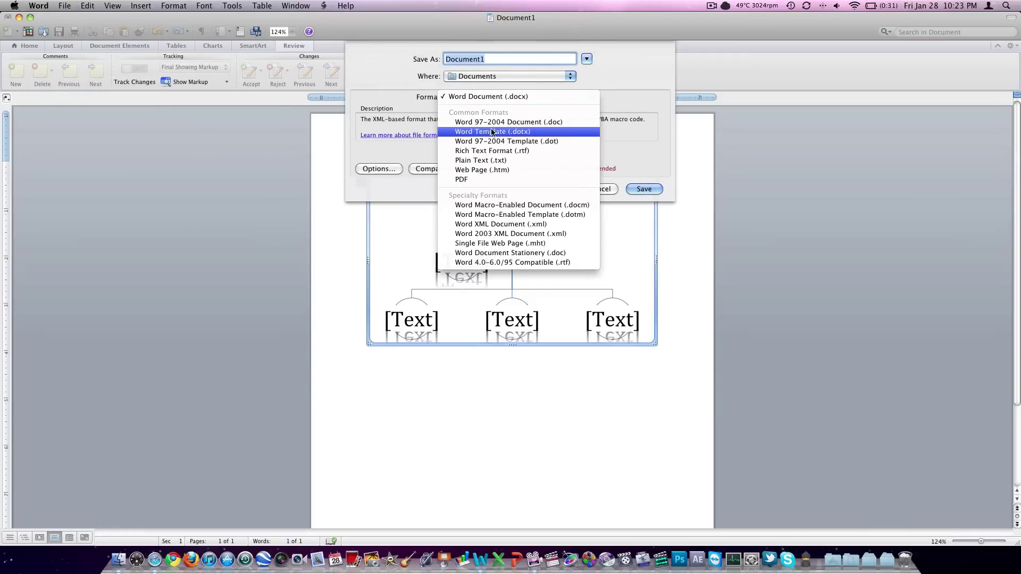
left_click(620, 101)
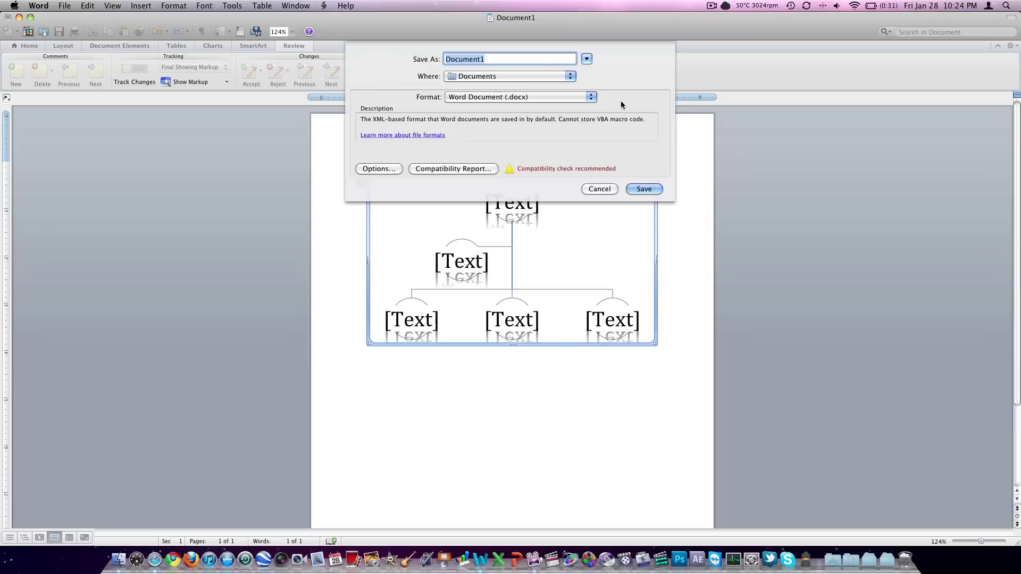
left_click(549, 101)
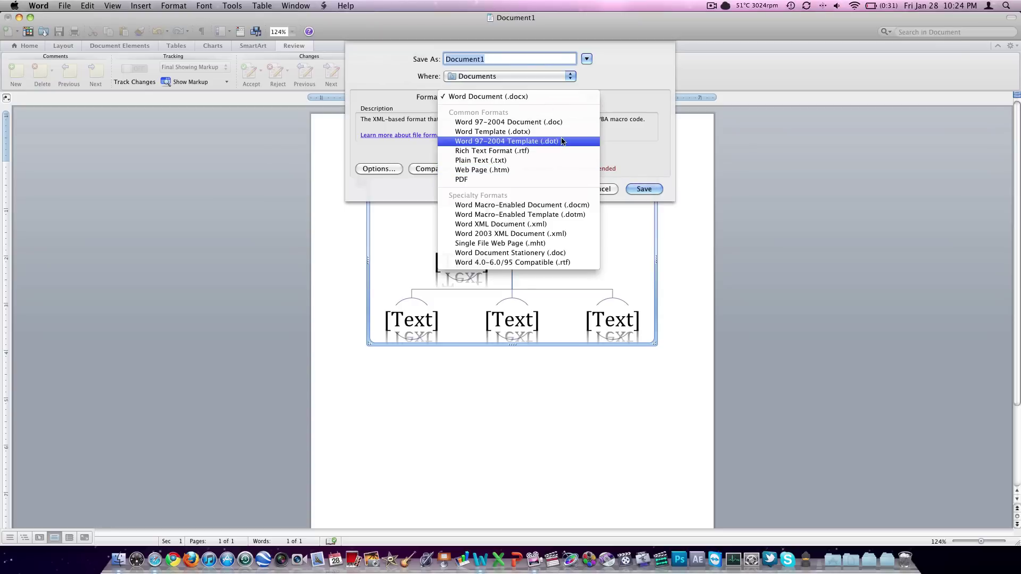
left_click(560, 122)
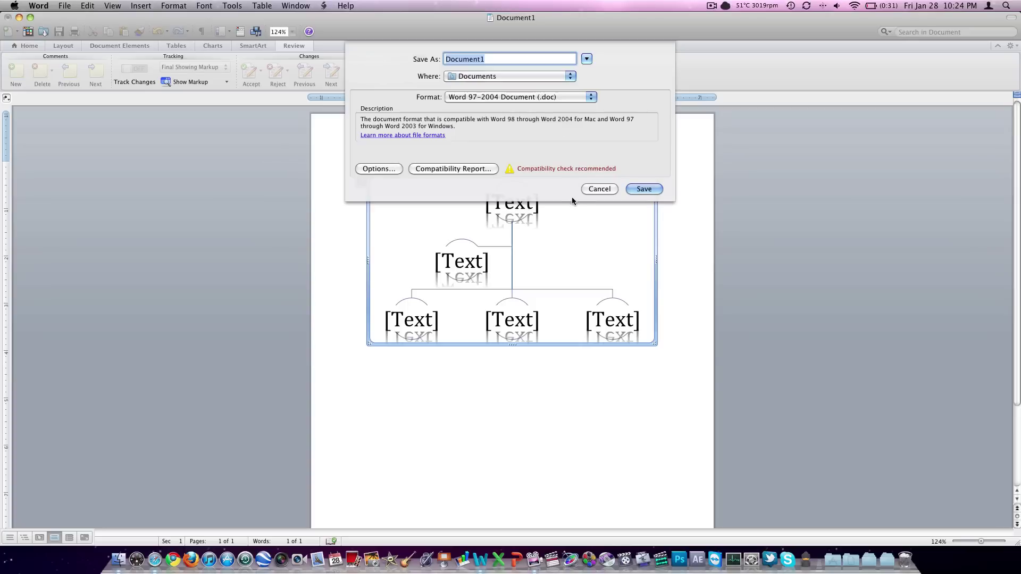
left_click(591, 189)
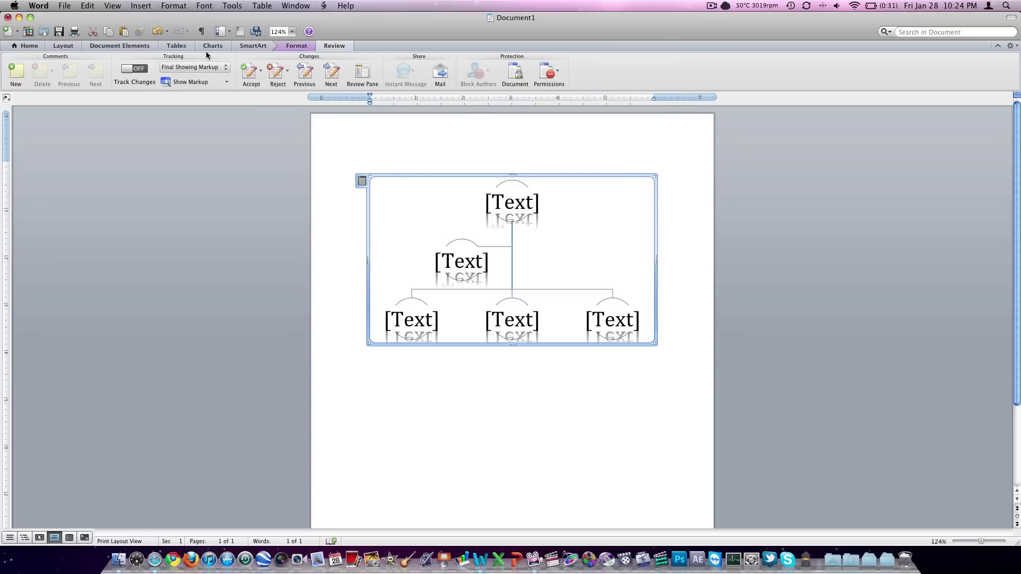
- Return to the Home tab and quit Word with Command-Q, prompting to save Document1
left_click(27, 47)
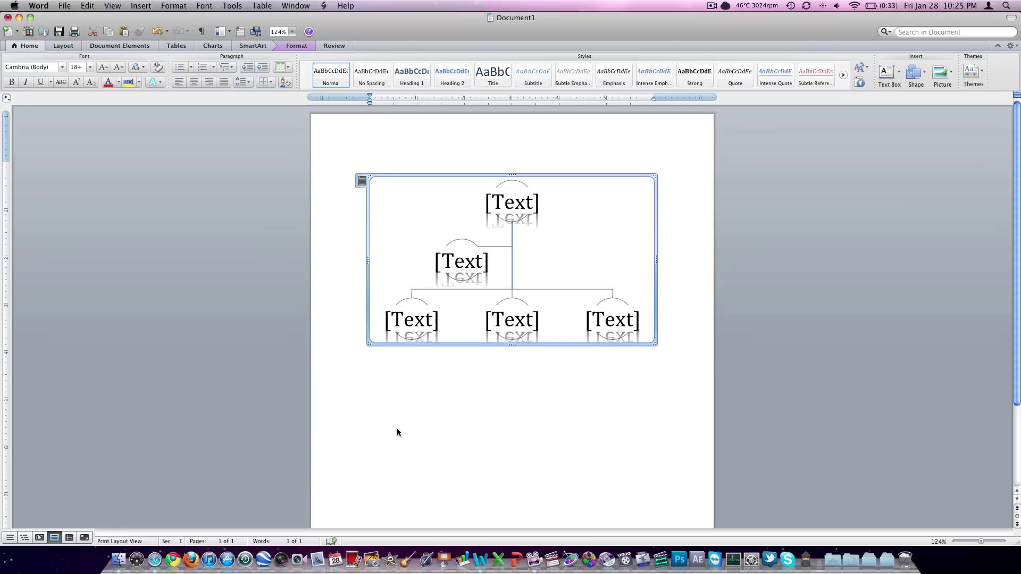
key("super+q")
- Choose Don't Save to discard Document1 and finish closing Word
left_click(478, 89)
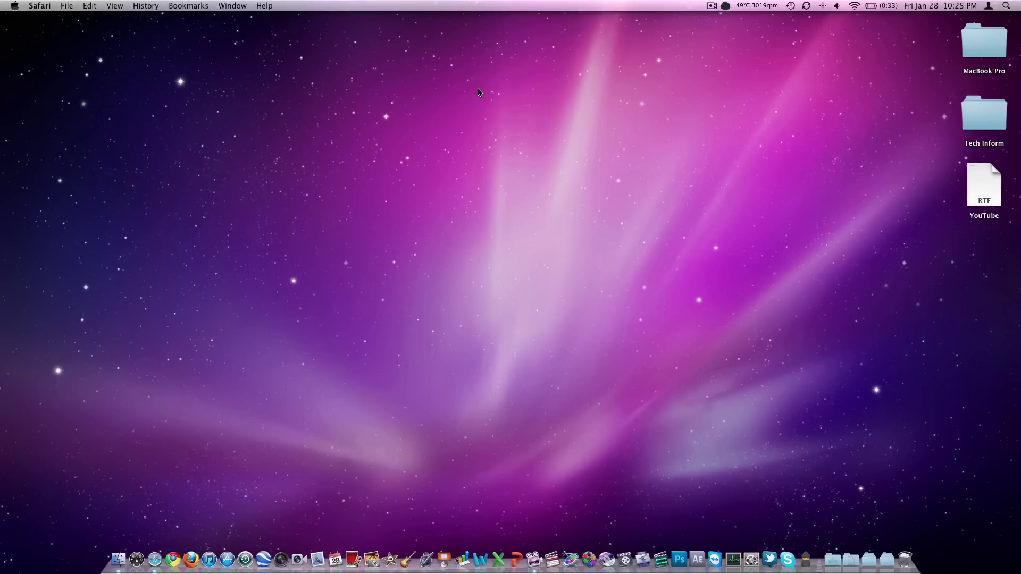